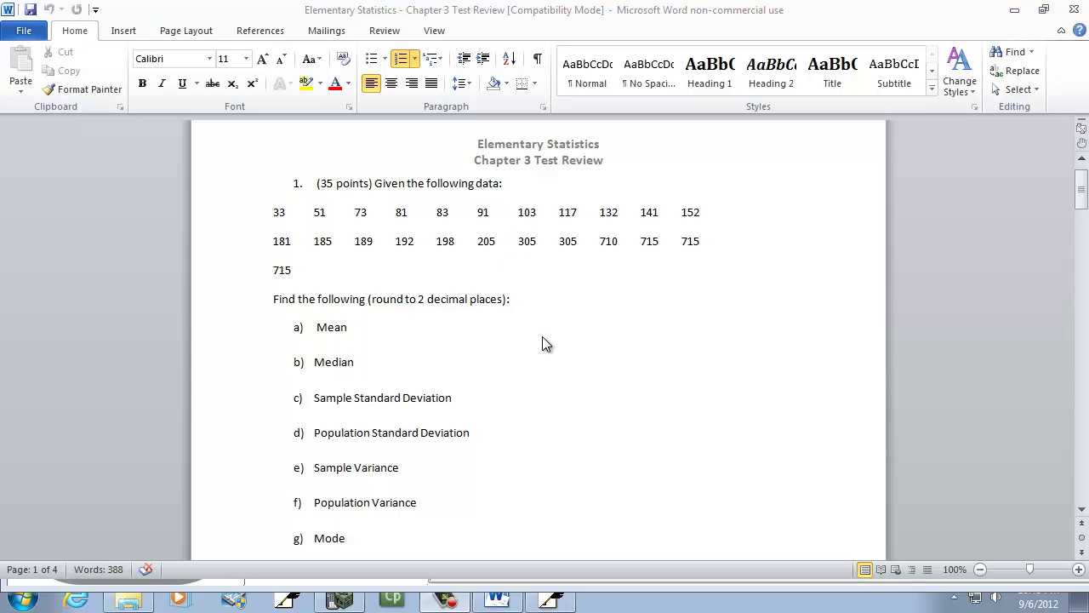
Review the Chapter 3 Test Review data in Word, then switch over to TI-SmartView
{"action": "scroll", "coordinate": [542, 336], "scroll_direction": "down", "scroll_amount": 2}
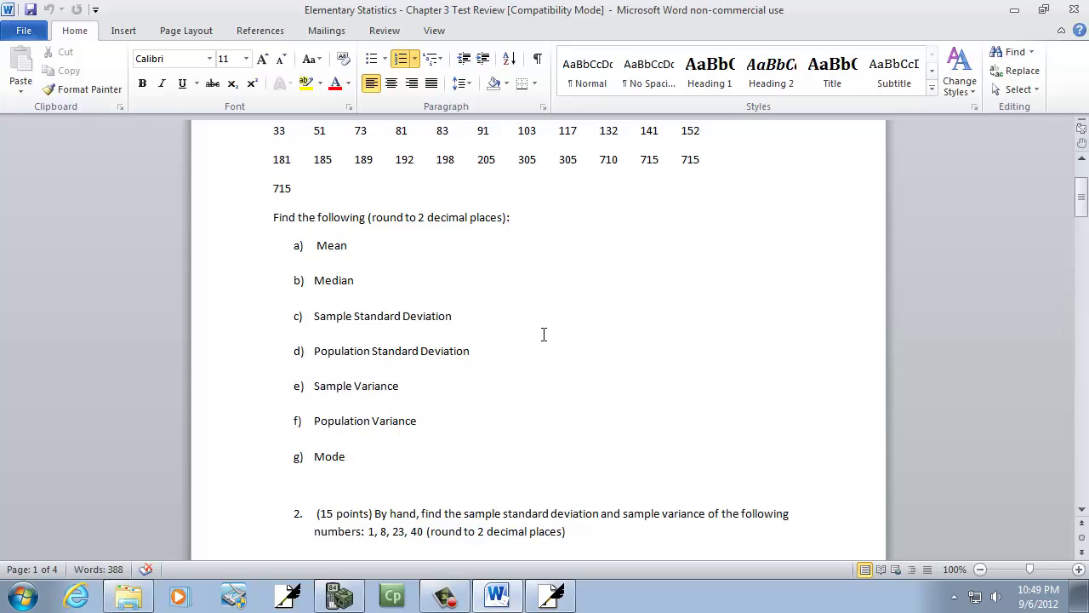
{"action": "scroll", "coordinate": [544, 335], "scroll_direction": "up", "scroll_amount": 2}
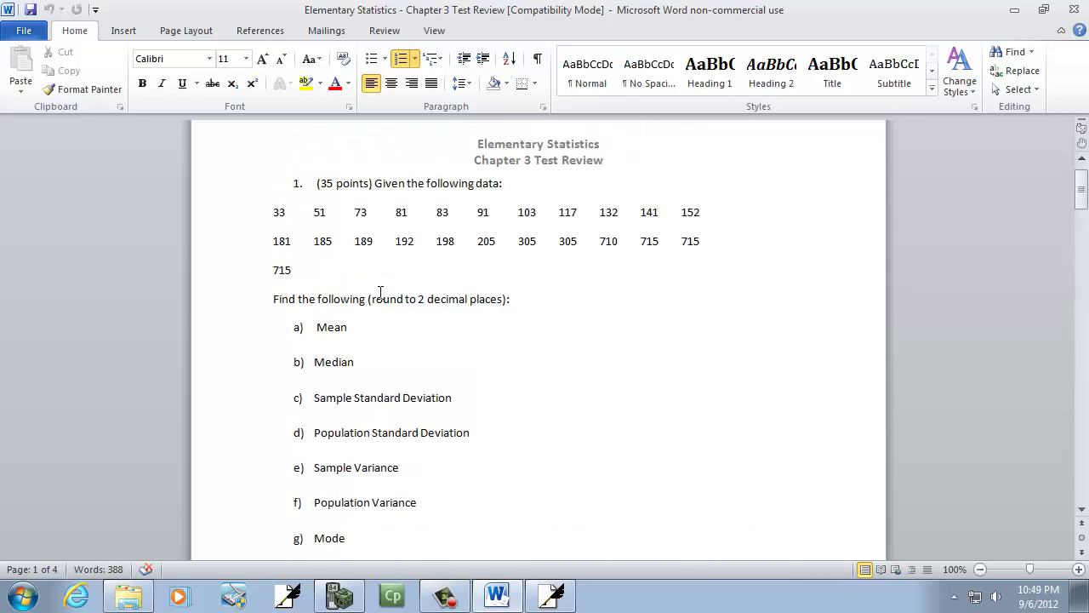
{"action": "key", "text": "alt+Tab"}
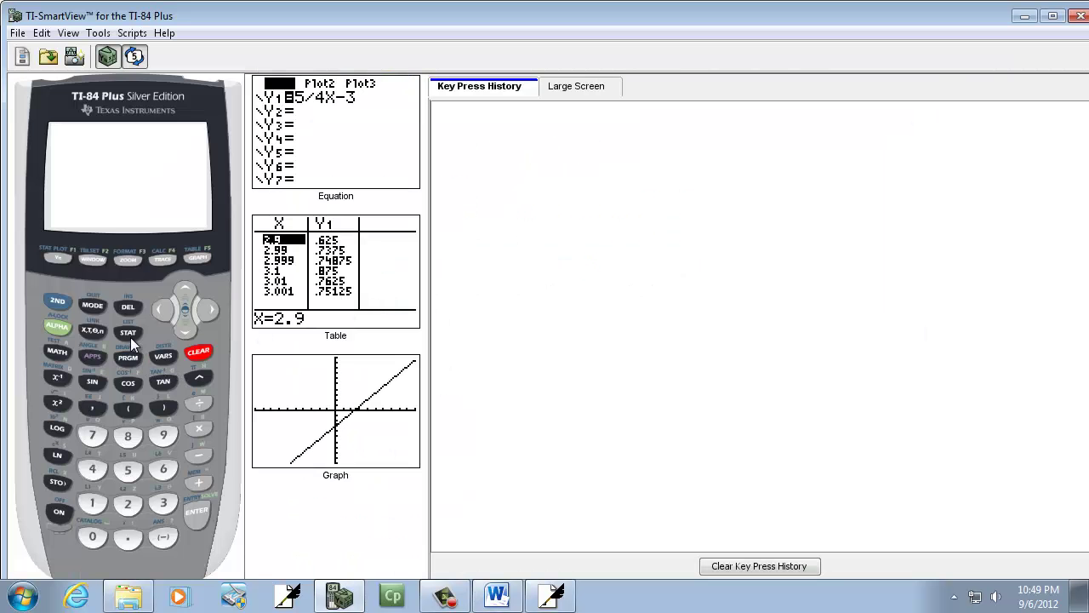
Open the STAT list editor and clear all old values out of list L1
{"action": "left_click", "coordinate": [129, 336]}
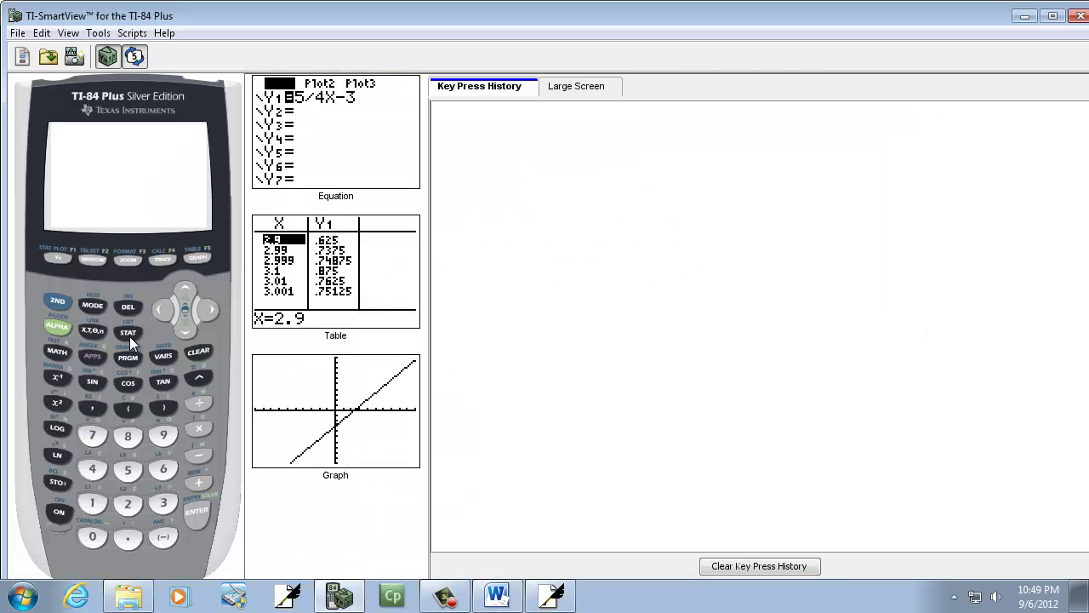
{"action": "left_click", "coordinate": [195, 514]}
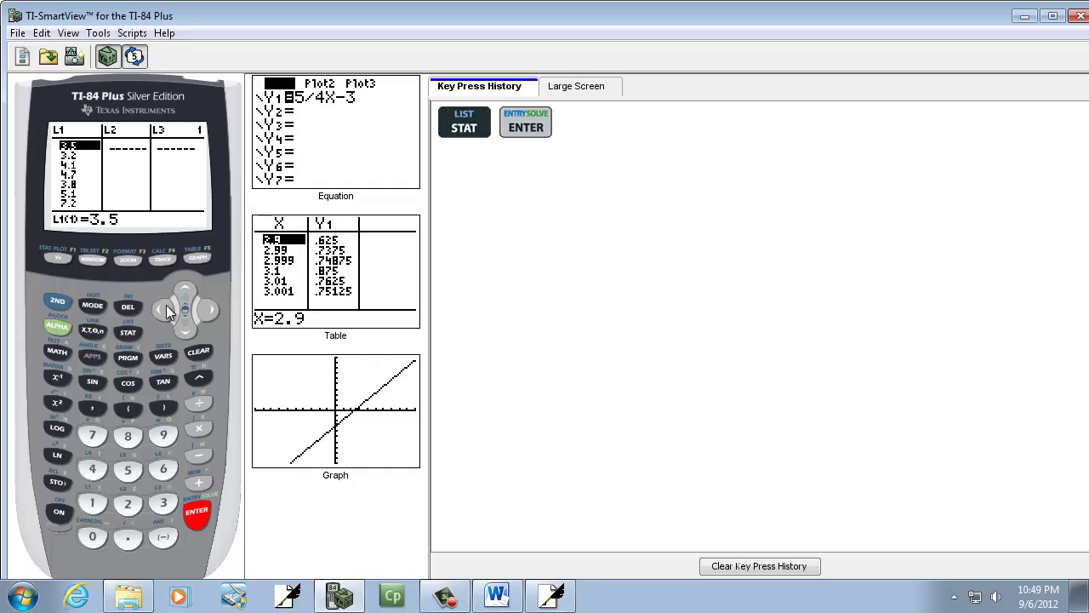
{"action": "left_click", "coordinate": [185, 291]}
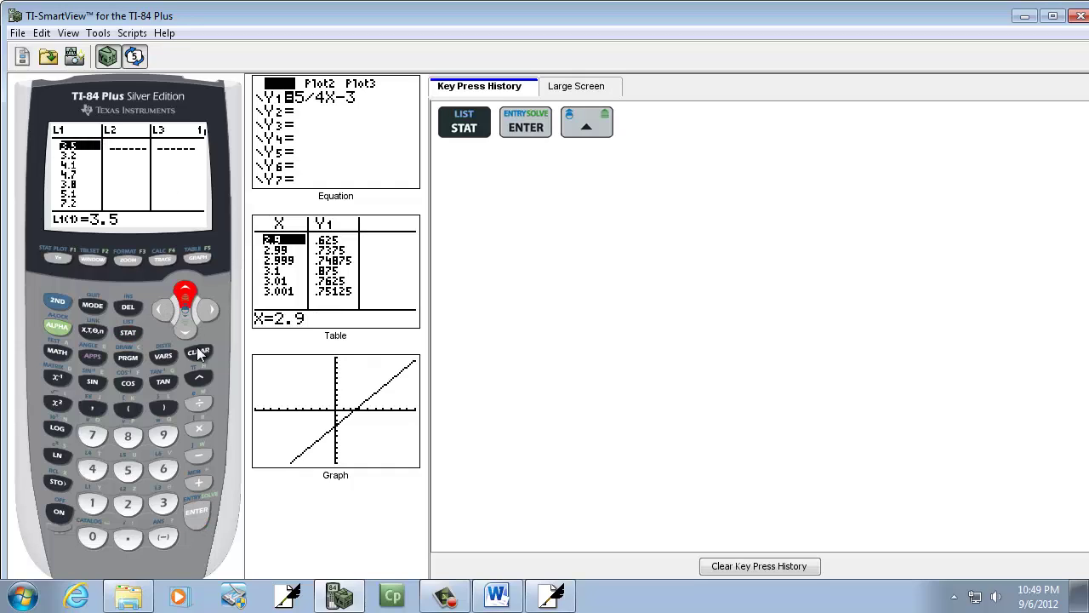
{"action": "left_click", "coordinate": [198, 351]}
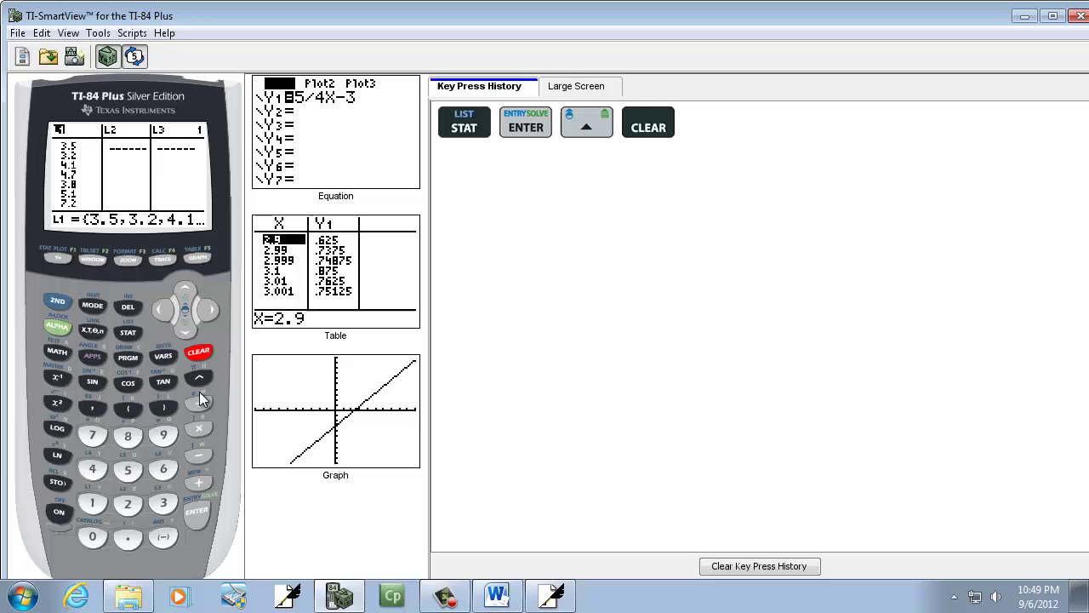
{"action": "left_click", "coordinate": [193, 523]}
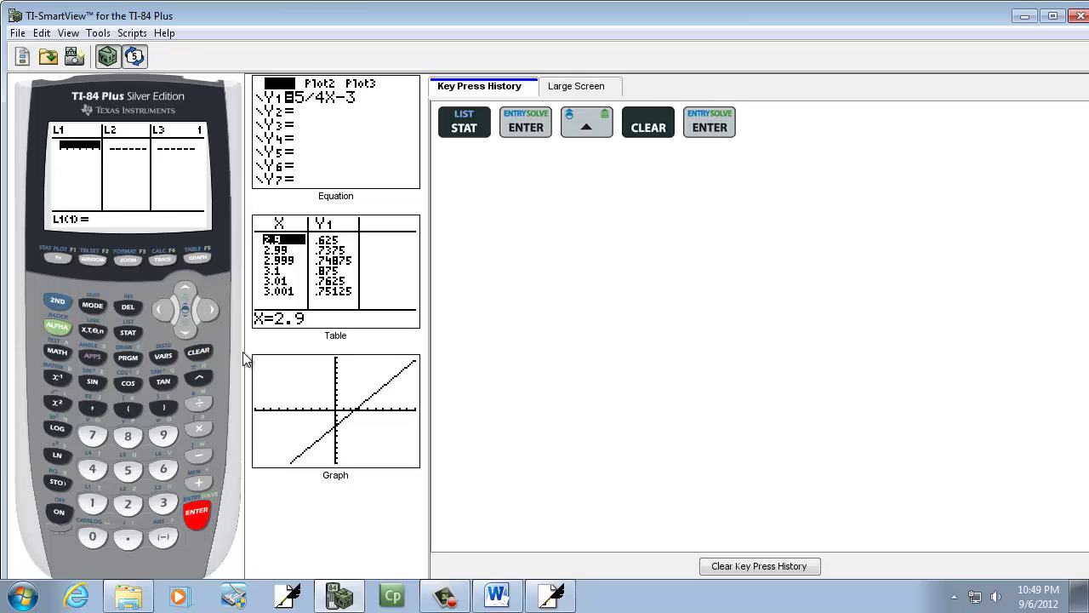
Enter the first data values 33, 51, 73 and 81 into L1, reading them from Word
{"action": "key", "text": "alt+Tab"}
{"action": "key", "text": "alt+Tab"}
{"action": "type", "text": "33"}
{"action": "key", "text": "Return"}
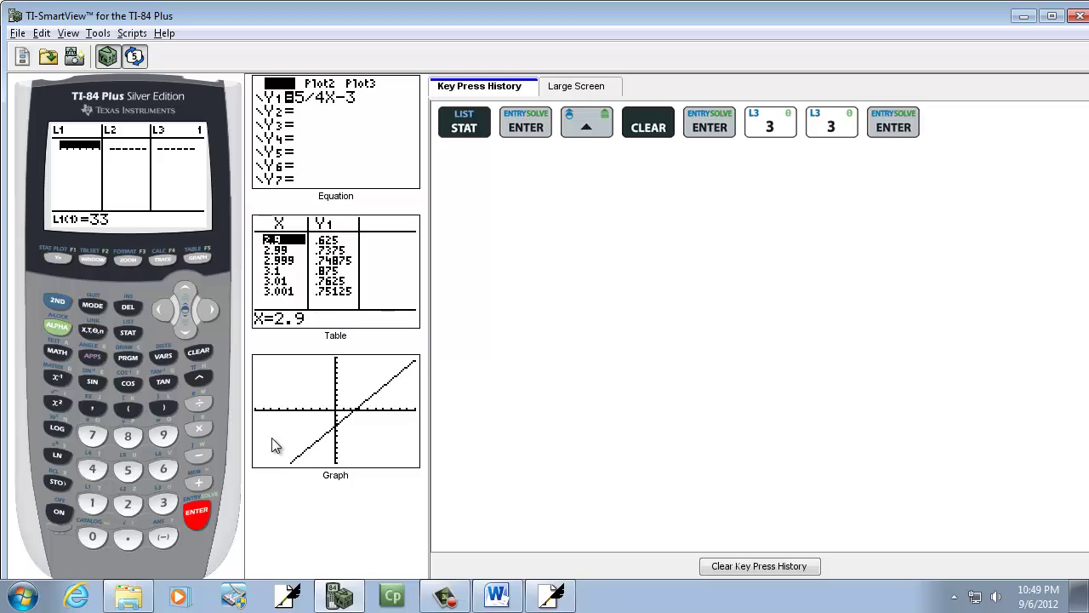
{"action": "type", "text": "51"}
{"action": "key", "text": "Return"}
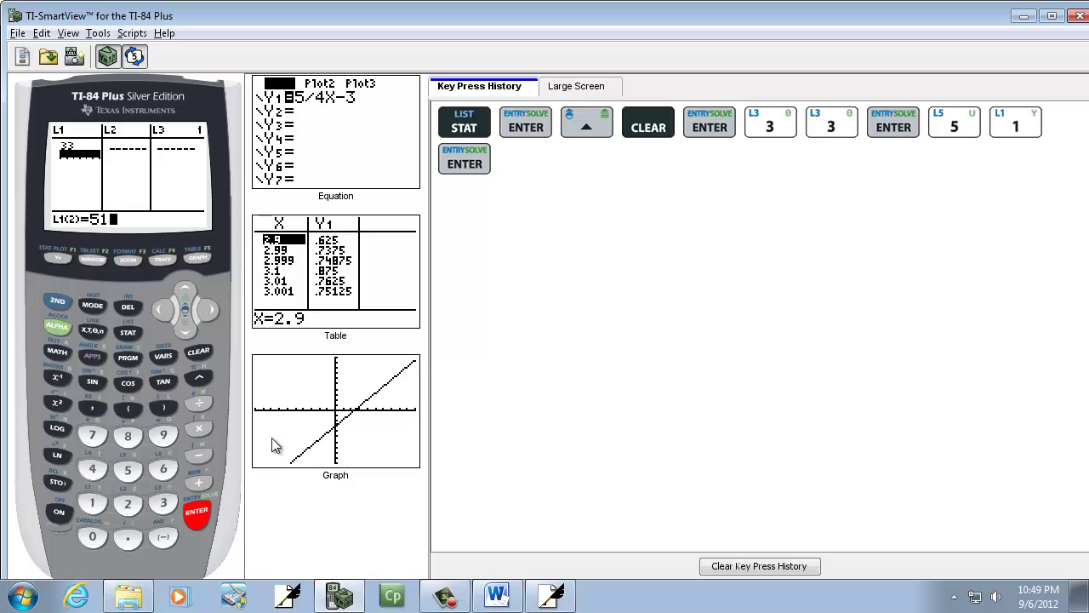
{"action": "key", "text": "alt+Tab"}
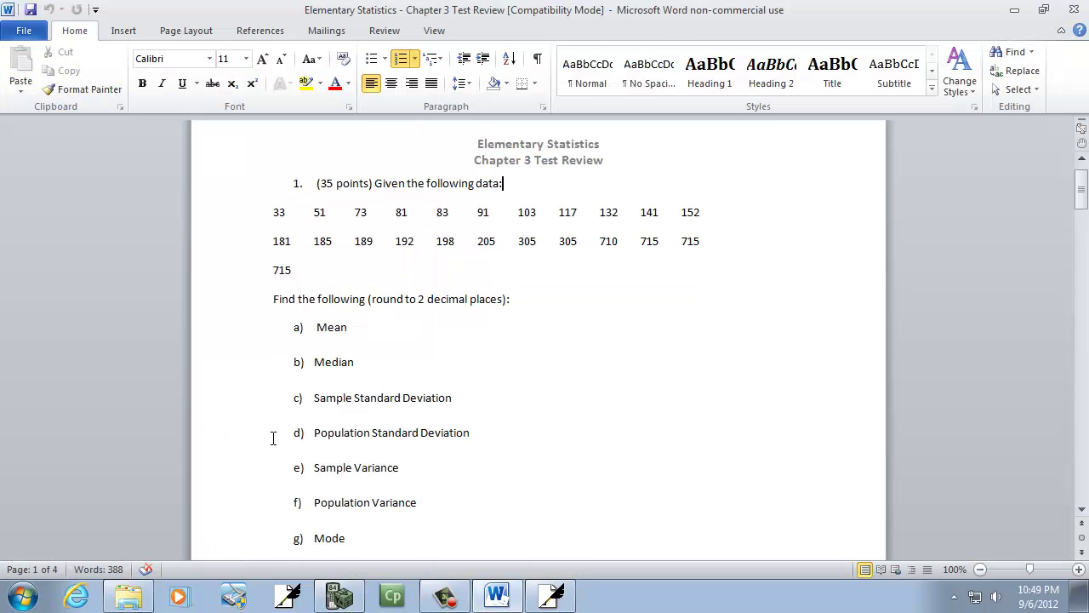
{"action": "key", "text": "alt+Tab"}
{"action": "type", "text": "73"}
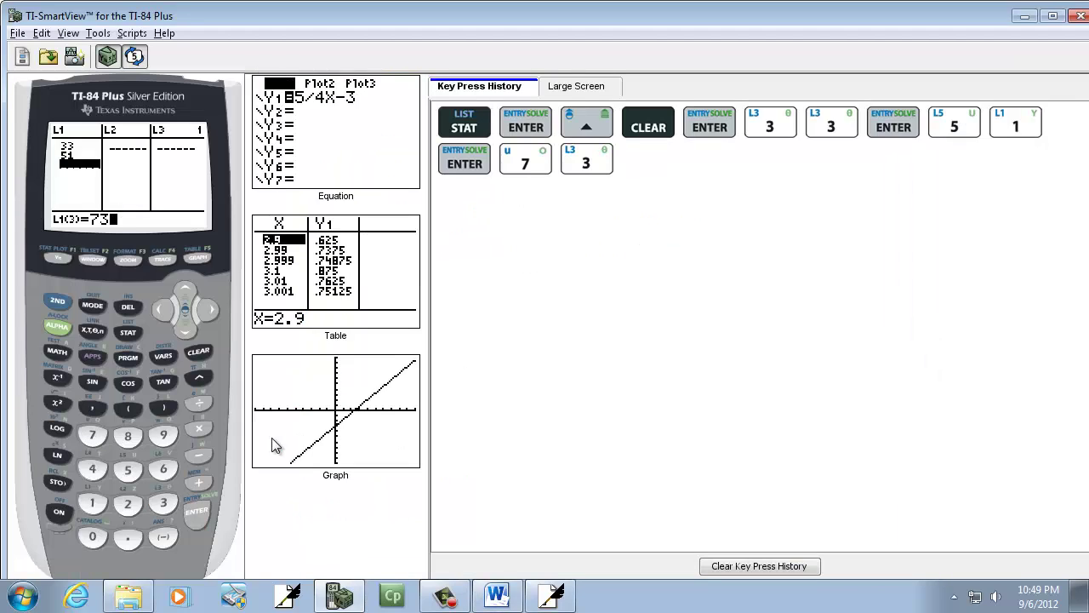
{"action": "key", "text": "Return"}
{"action": "type", "text": "81"}
{"action": "key", "text": "Return"}
Add 83, 91, 103 and 117 to list L1
{"action": "key", "text": "alt+Tab"}
{"action": "key", "text": "alt+Tab"}
{"action": "type", "text": "83"}
{"action": "key", "text": "Return"}
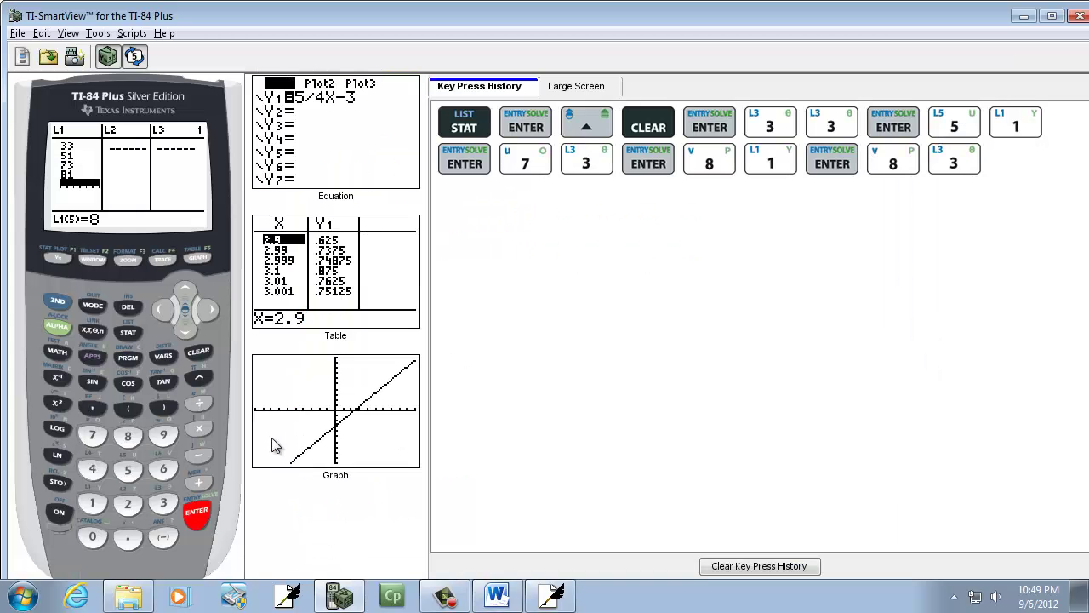
{"action": "type", "text": "91"}
{"action": "key", "text": "Return"}
{"action": "key", "text": "alt+Tab"}
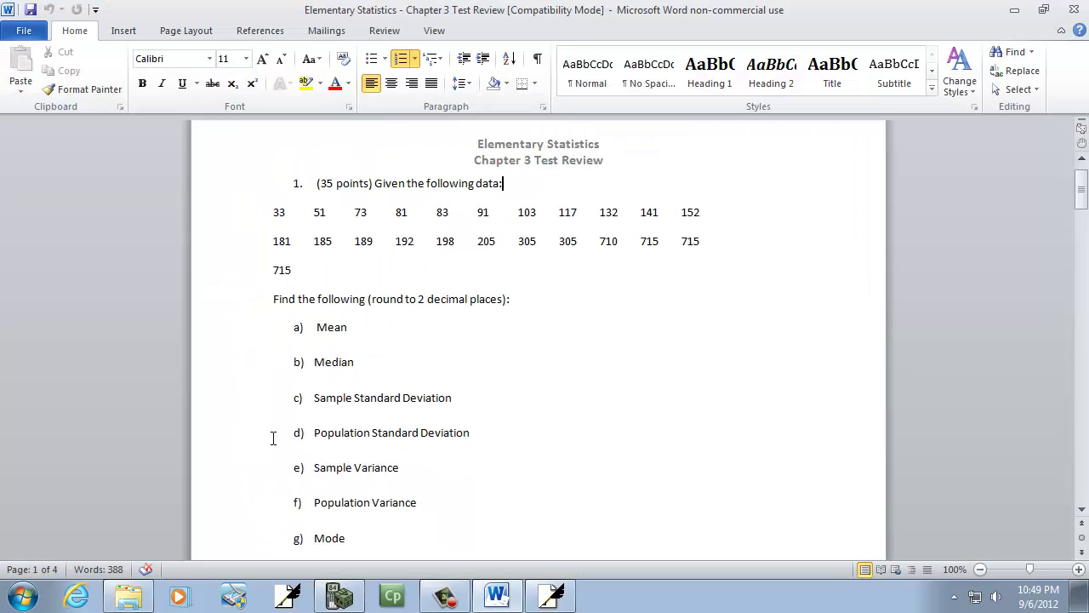
{"action": "key", "text": "alt+Tab"}
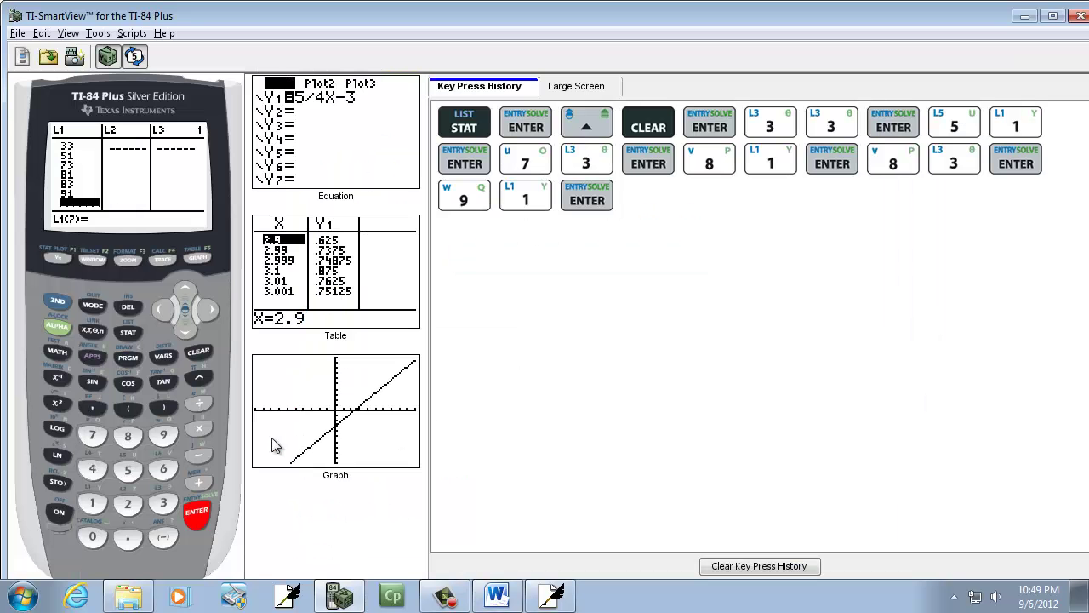
{"action": "type", "text": "103"}
{"action": "key", "text": "Return"}
{"action": "type", "text": "117"}
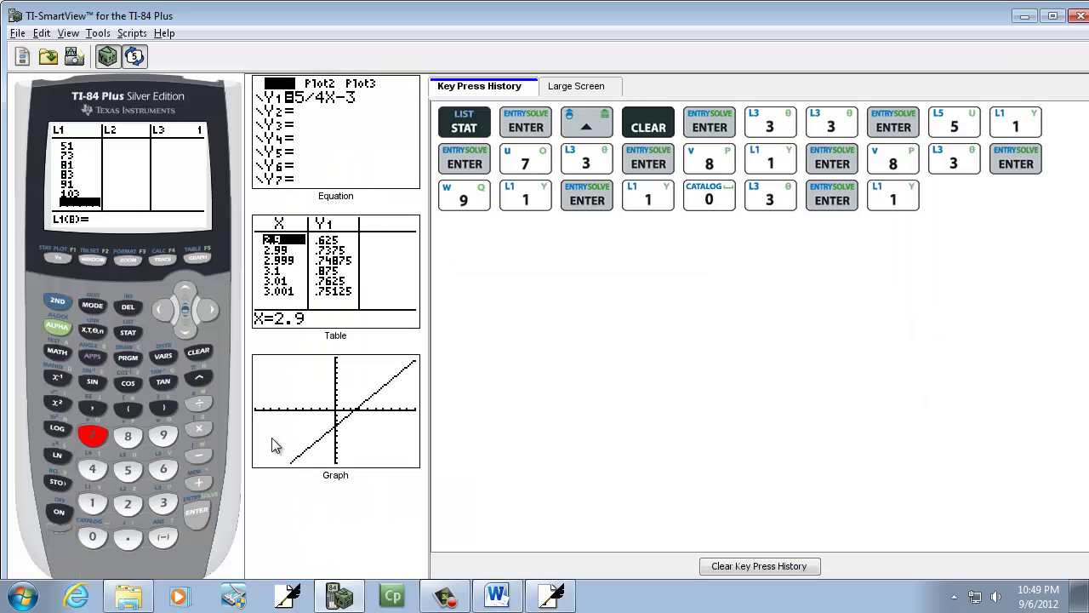
{"action": "key", "text": "Return"}
Add 132, 141, 152 and 181 to list L1
{"action": "key", "text": "alt+Tab"}
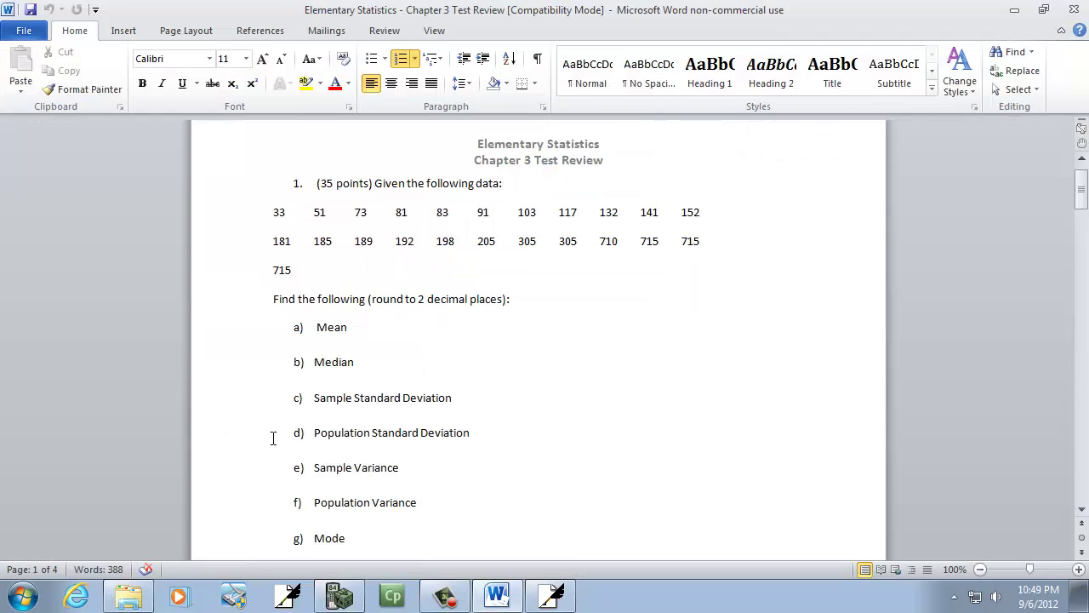
{"action": "key", "text": "alt+Tab"}
{"action": "type", "text": "132"}
{"action": "key", "text": "alt+Tab"}
{"action": "key", "text": "alt+Tab"}
{"action": "key", "text": "Return"}
{"action": "type", "text": "141"}
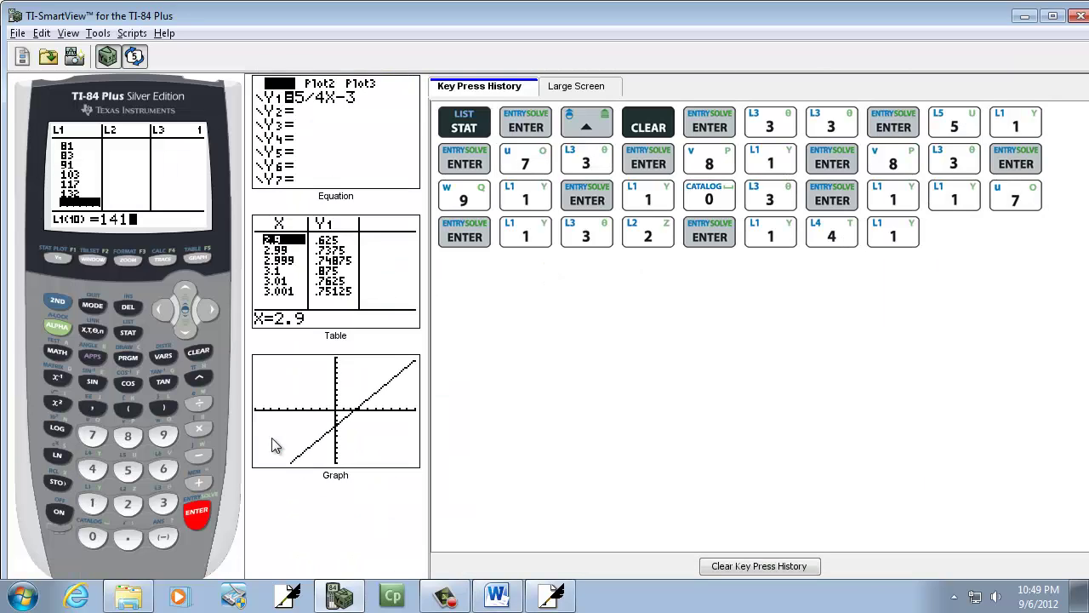
{"action": "key", "text": "Return"}
{"action": "type", "text": "152"}
{"action": "key", "text": "Return"}
{"action": "key", "text": "alt+Tab"}
{"action": "key", "text": "alt+Tab"}
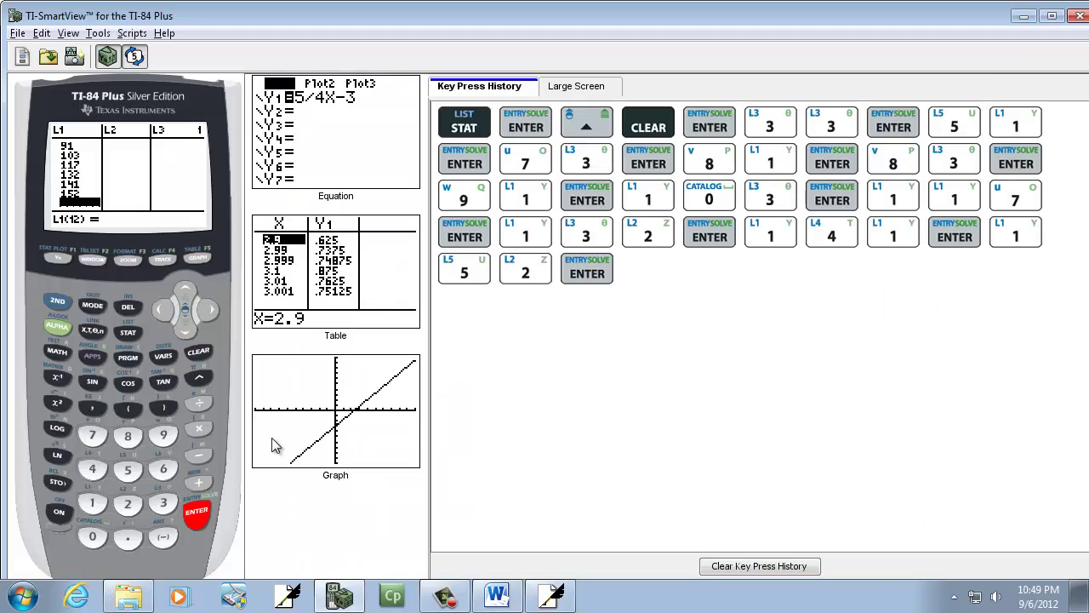
{"action": "type", "text": "1"}
{"action": "type", "text": "81"}
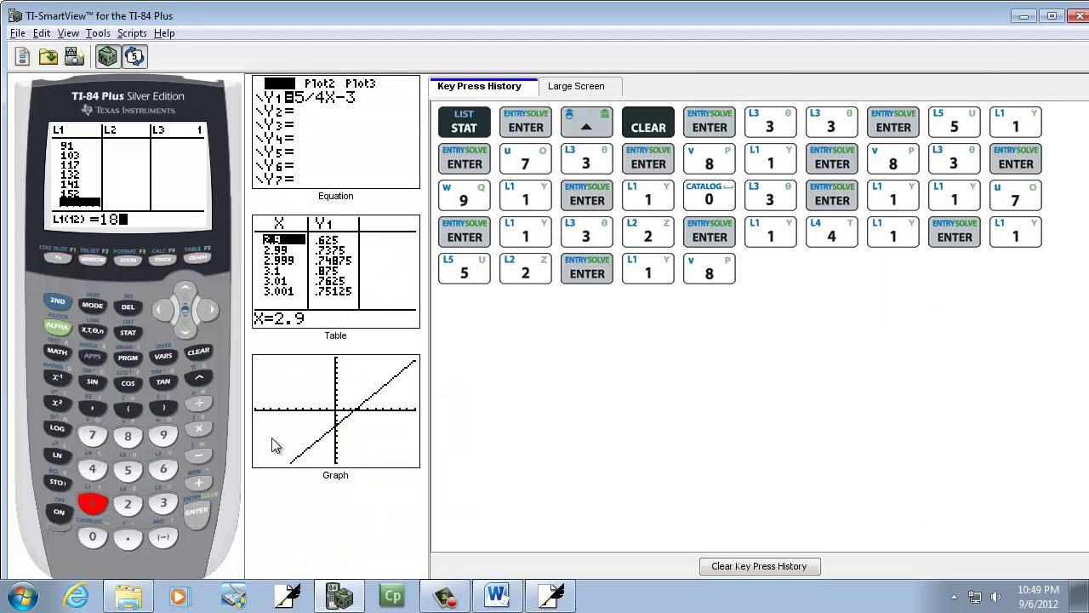
{"action": "key", "text": "Return"}
Add 185, 189 and 91 as the next L1 entries
{"action": "key", "text": "alt+Tab"}
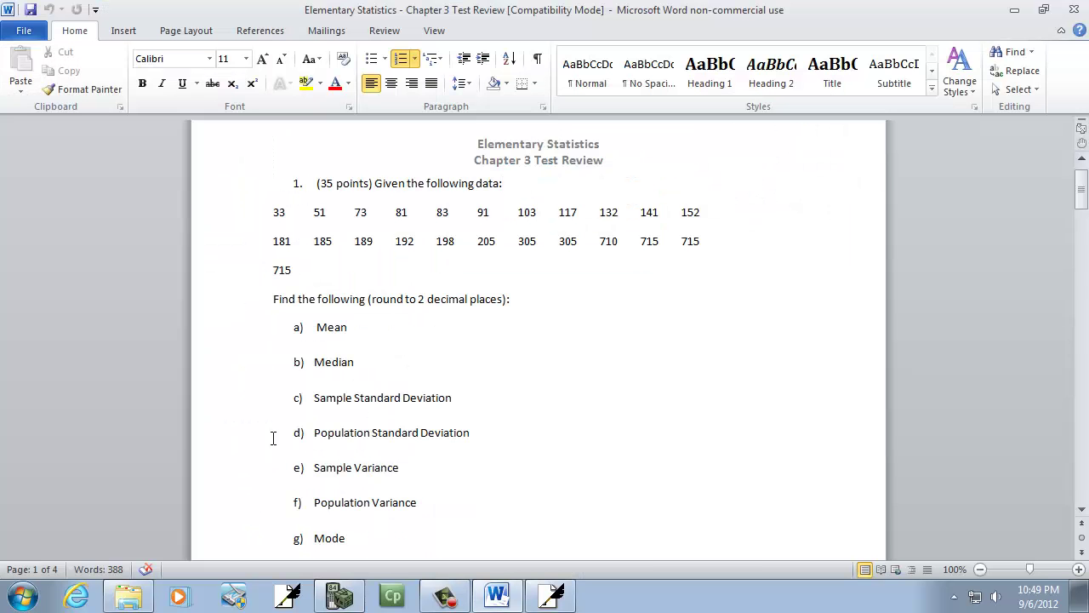
{"action": "key", "text": "alt+Tab"}
{"action": "type", "text": "185"}
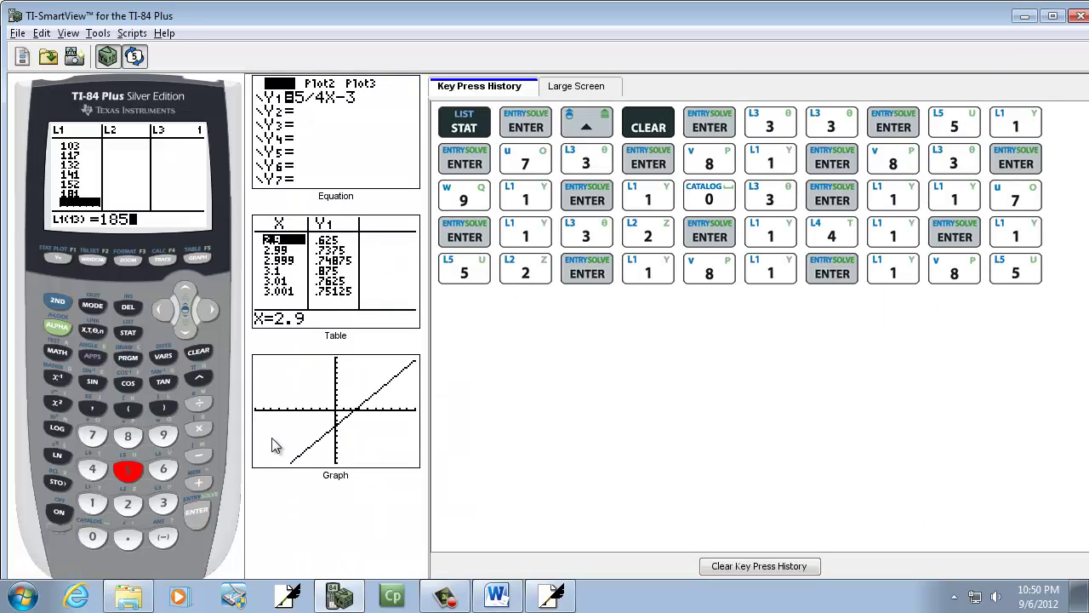
{"action": "key", "text": "Return"}
{"action": "type", "text": "189"}
{"action": "key", "text": "Return"}
{"action": "key", "text": "alt+Tab"}
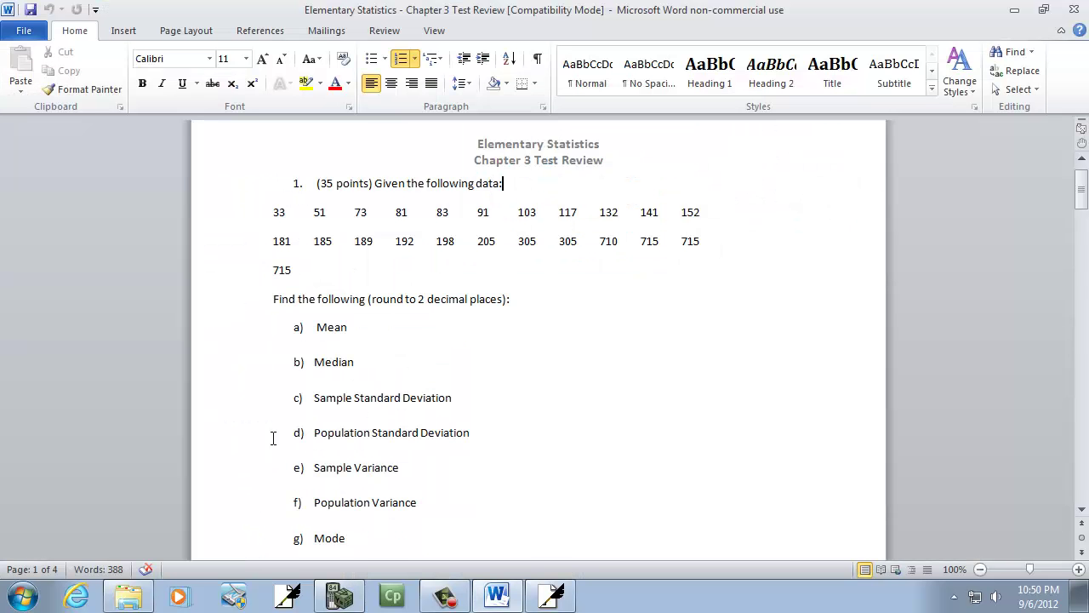
{"action": "key", "text": "alt+Tab"}
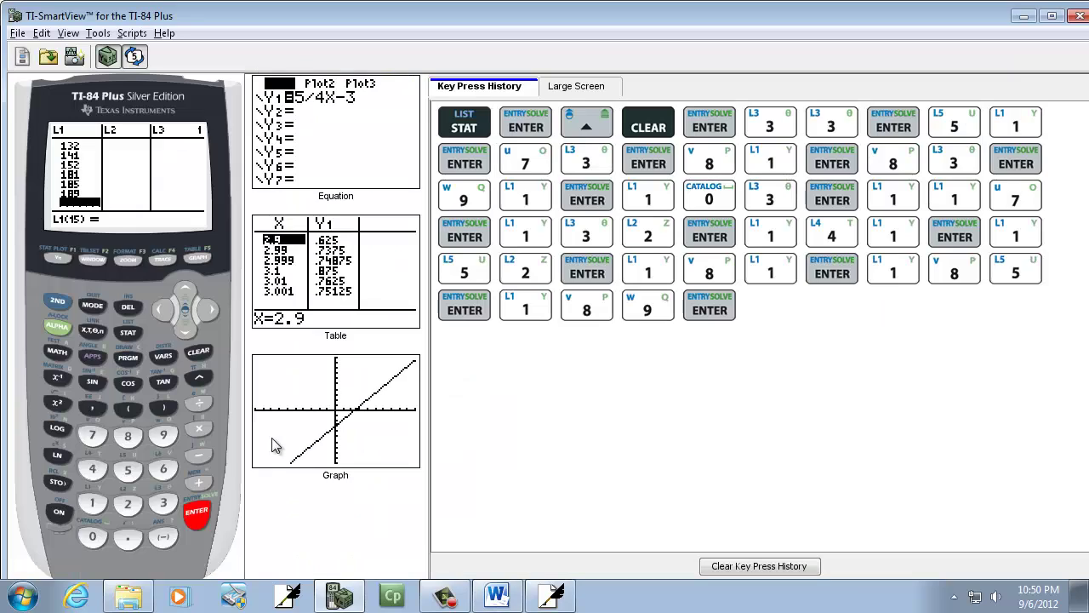
{"action": "type", "text": "91"}
{"action": "key", "text": "Return"}
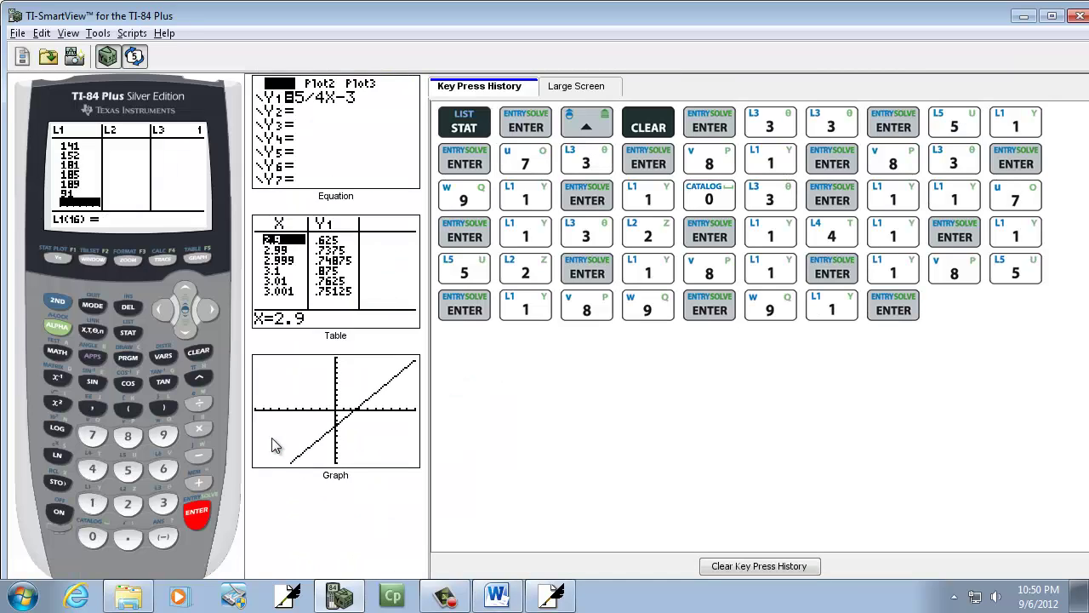
Move up to the fifteenth entry, then enter 192 and 98 into L1
{"action": "key", "text": "Up"}
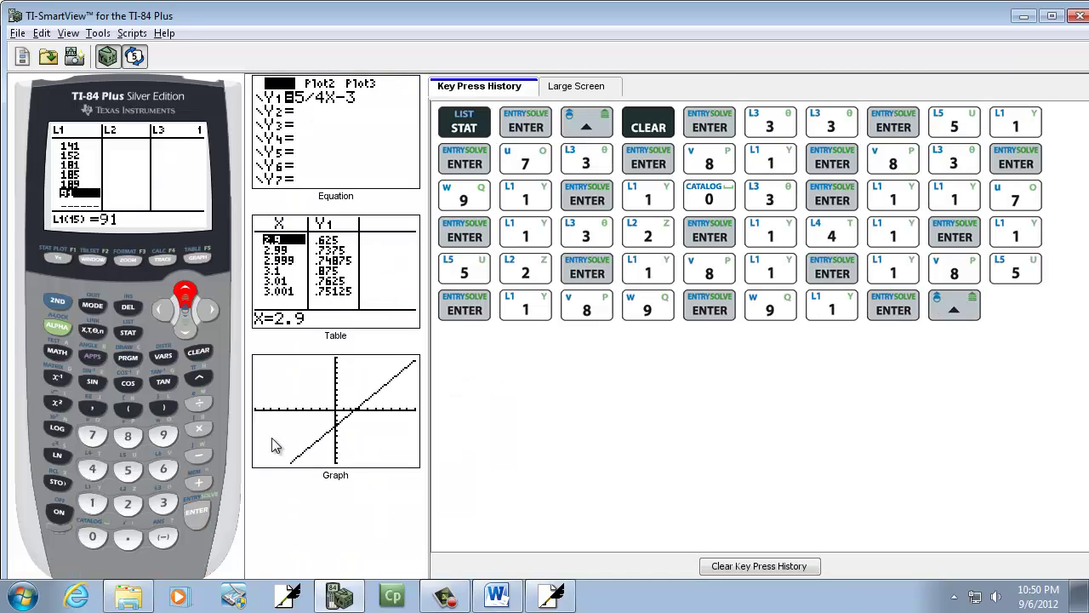
{"action": "type", "text": "192"}
{"action": "key", "text": "Return"}
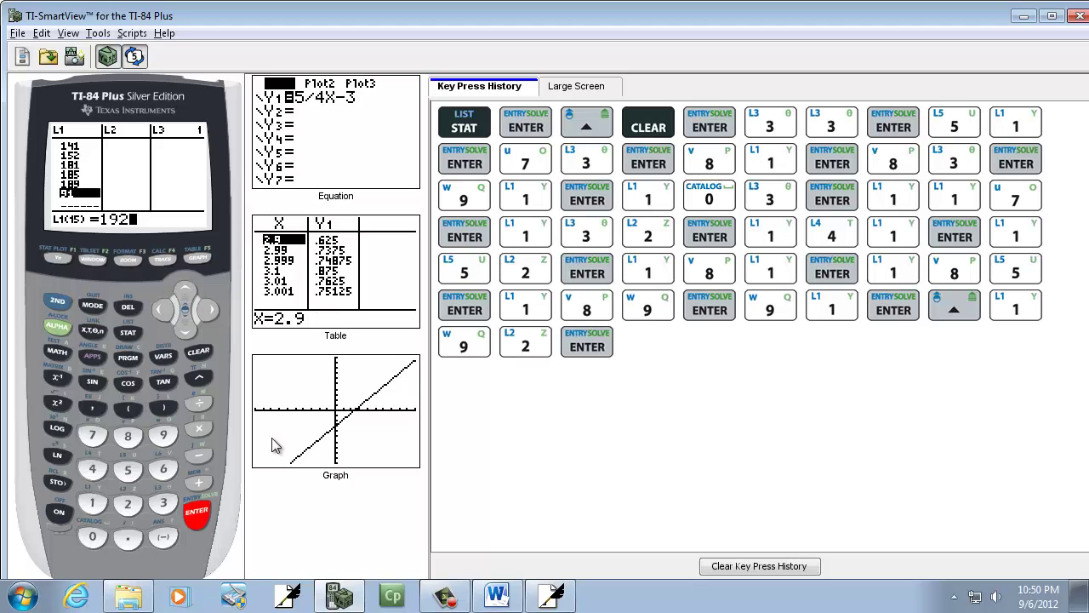
{"action": "key", "text": "alt+Tab"}
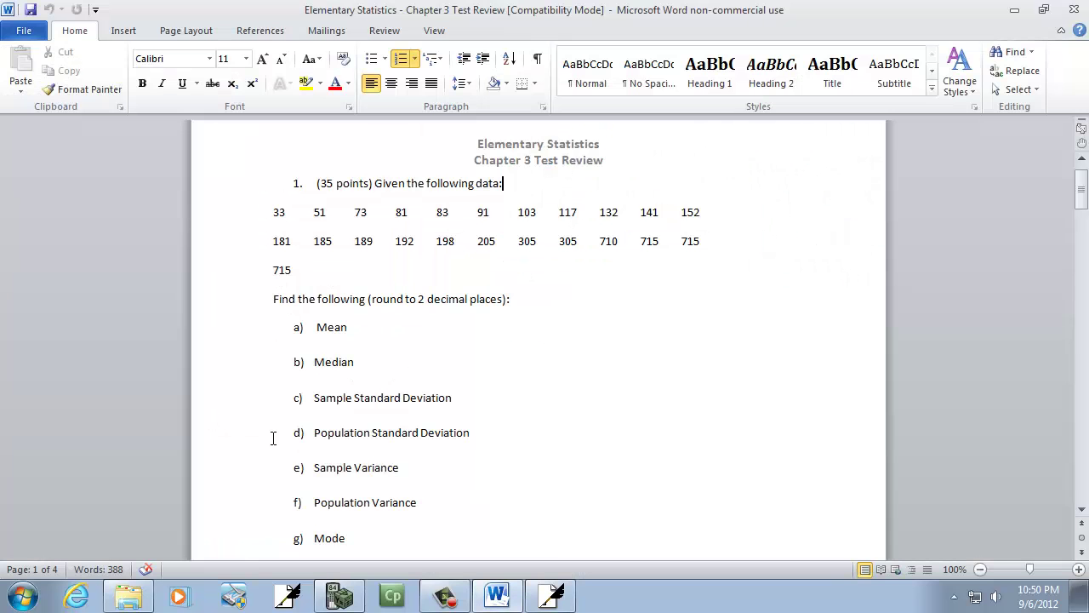
{"action": "key", "text": "alt+Tab"}
{"action": "type", "text": "98"}
{"action": "key", "text": "Return"}
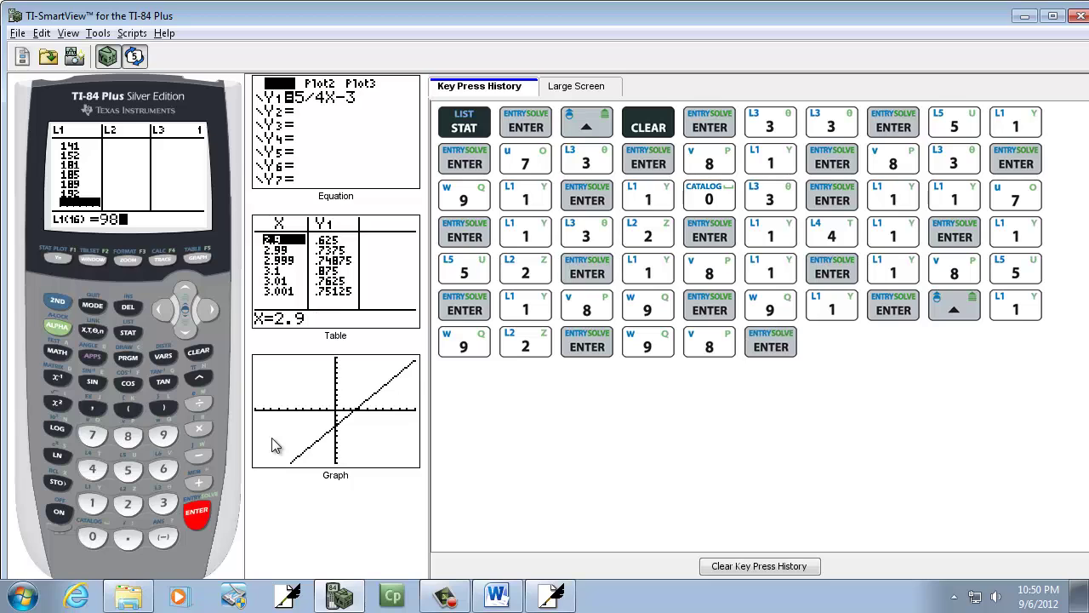
Correct the mistaken 98 entry to 198, then add 205
{"action": "key", "text": "alt+Tab"}
{"action": "key", "text": "alt+Tab"}
{"action": "key", "text": "Up"}
{"action": "type", "text": "19"}
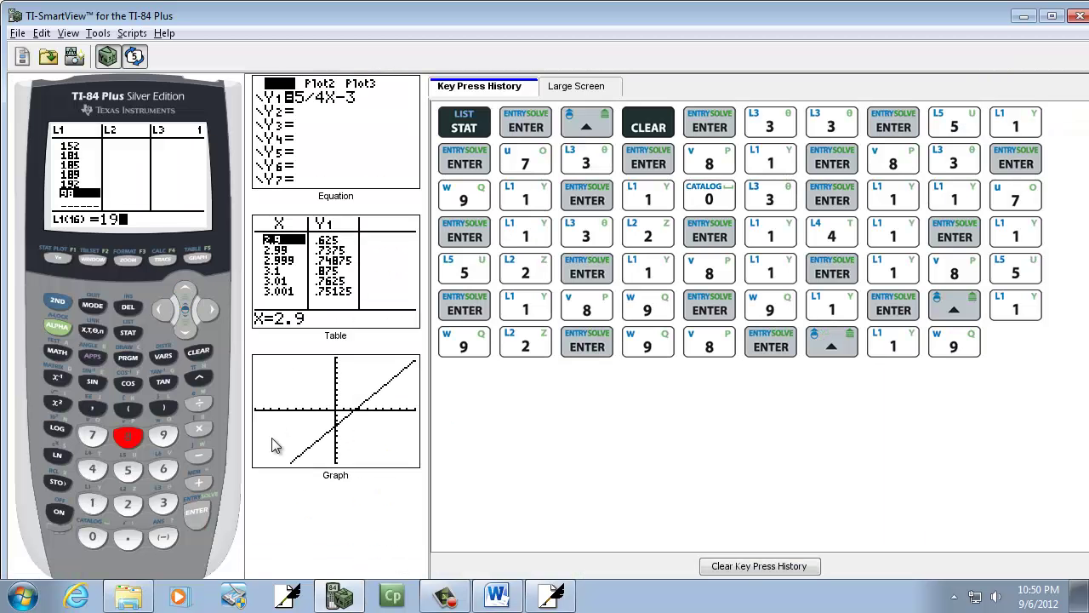
{"action": "type", "text": "8"}
{"action": "key", "text": "Return"}
{"action": "key", "text": "alt+Tab"}
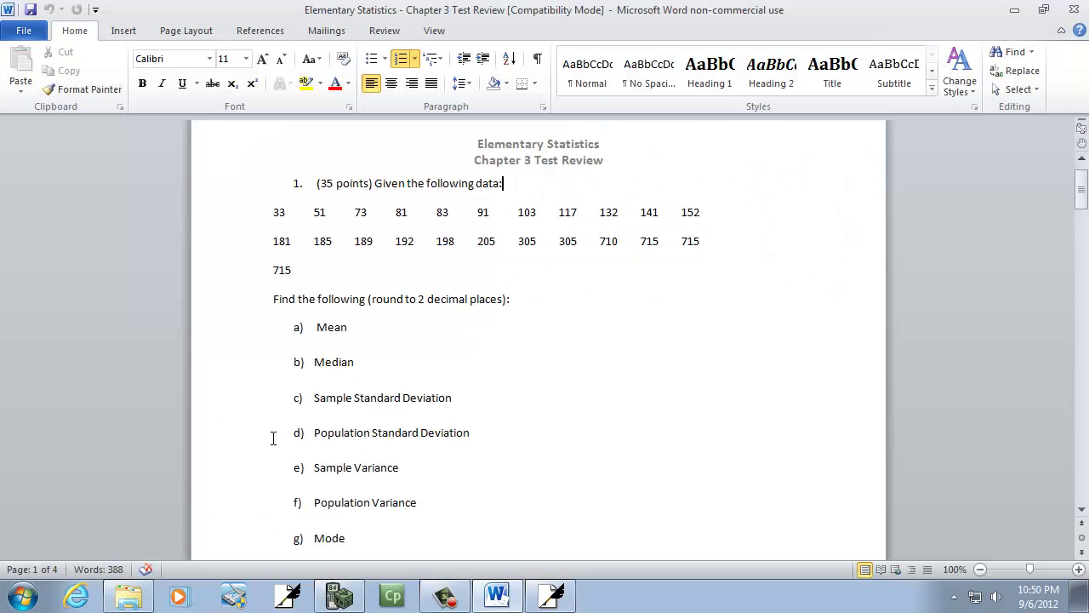
{"action": "key", "text": "alt+Tab"}
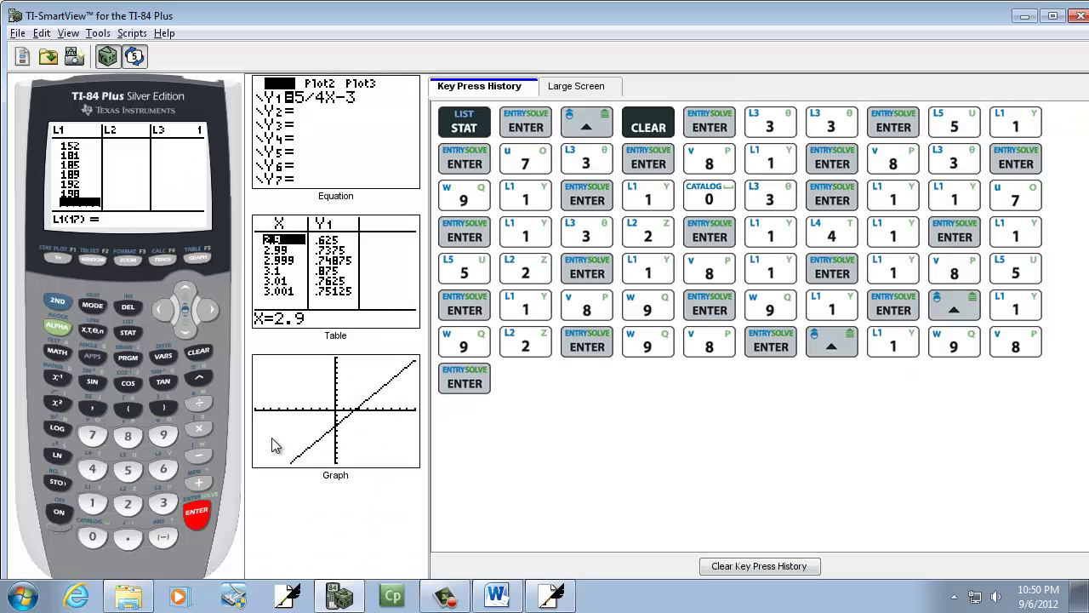
{"action": "type", "text": "205"}
{"action": "key", "text": "Return"}
Add 305, 305 and 710 to list L1
{"action": "type", "text": "305"}
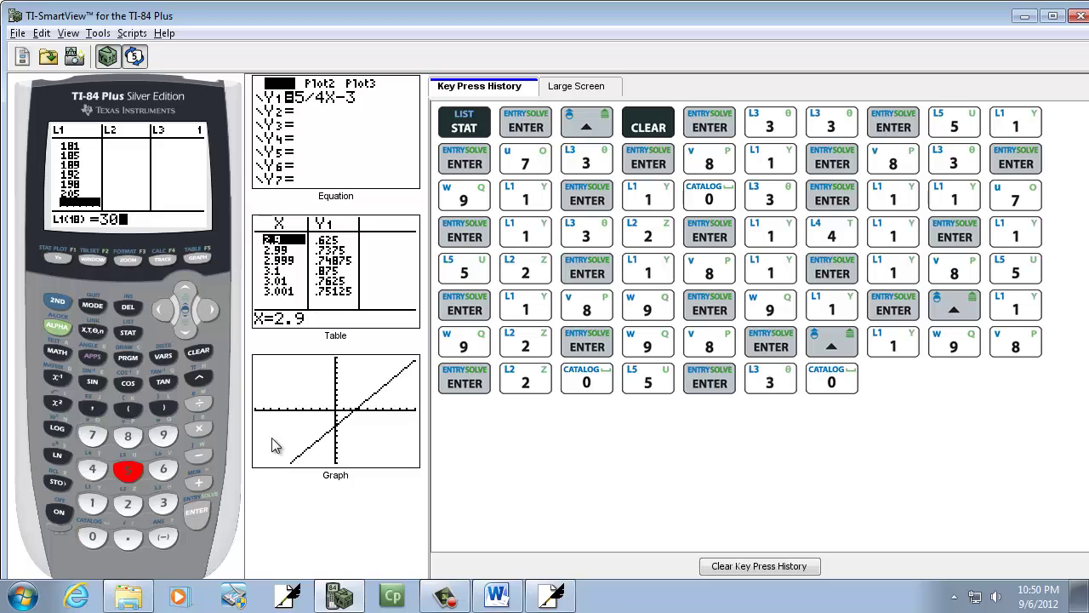
{"action": "key", "text": "Return"}
{"action": "key", "text": "alt+Tab"}
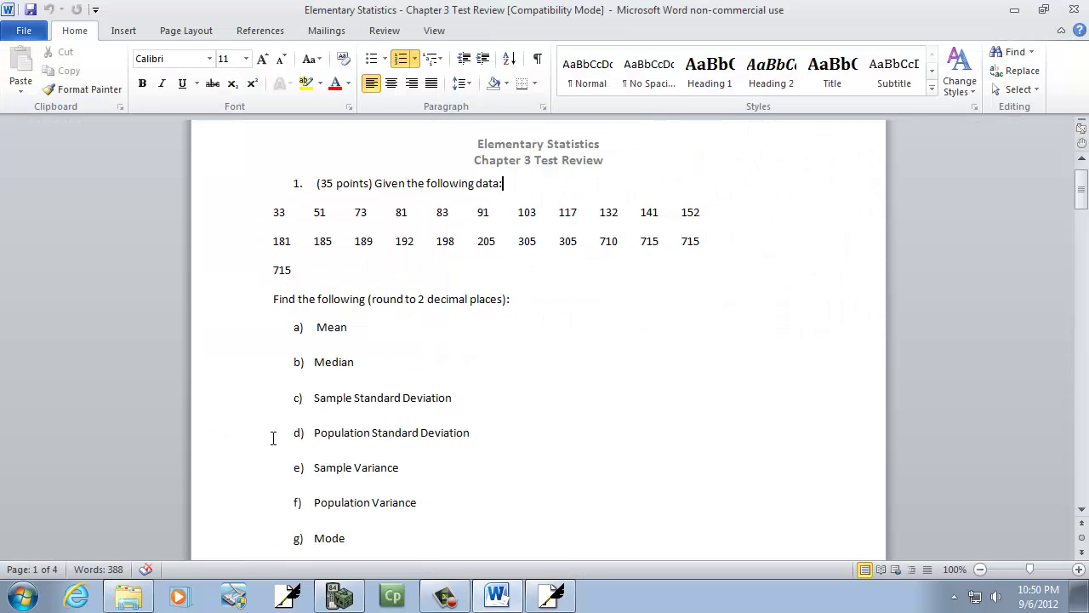
{"action": "key", "text": "alt+Tab"}
{"action": "type", "text": "305"}
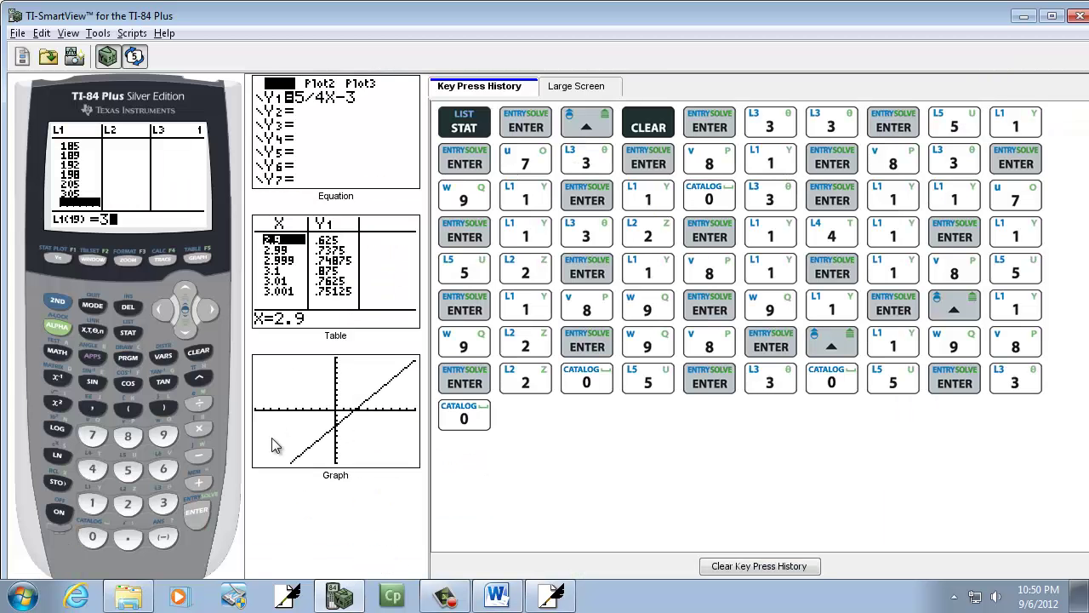
{"action": "key", "text": "Return"}
{"action": "type", "text": "710"}
{"action": "key", "text": "Return"}
Enter the closing 715 values to complete the 23-value list
{"action": "key", "text": "alt+Tab"}
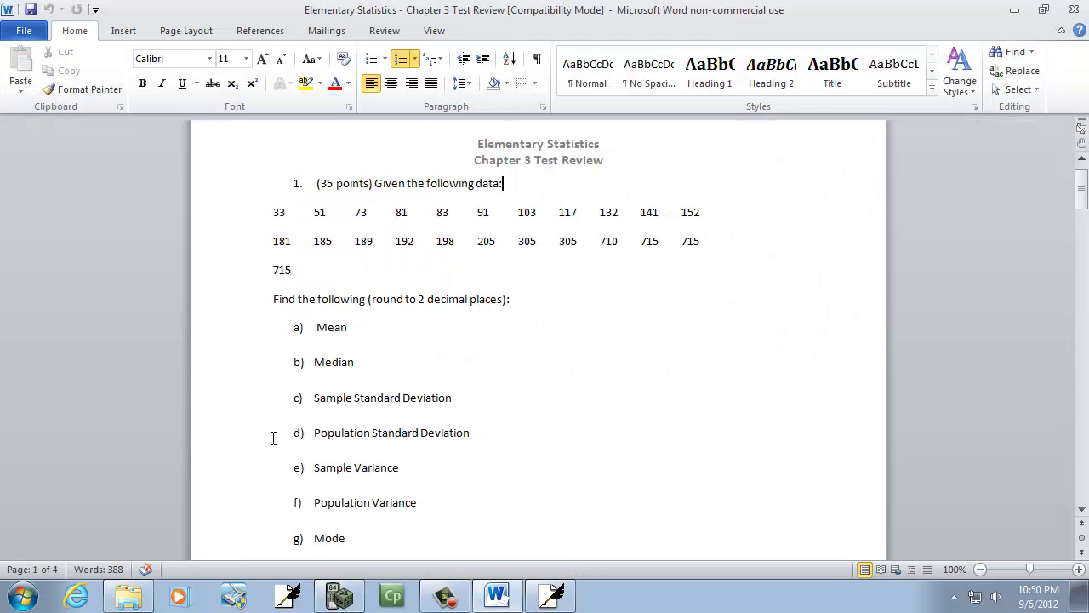
{"action": "key", "text": "alt+Tab"}
{"action": "type", "text": "7"}
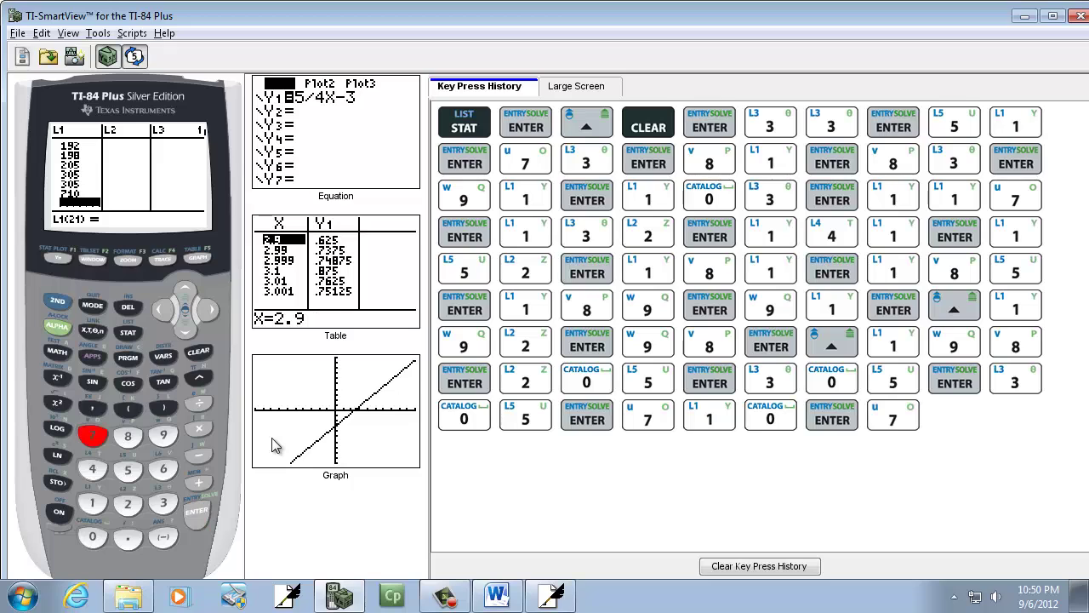
{"action": "type", "text": "15"}
{"action": "key", "text": "Return"}
{"action": "type", "text": "71"}
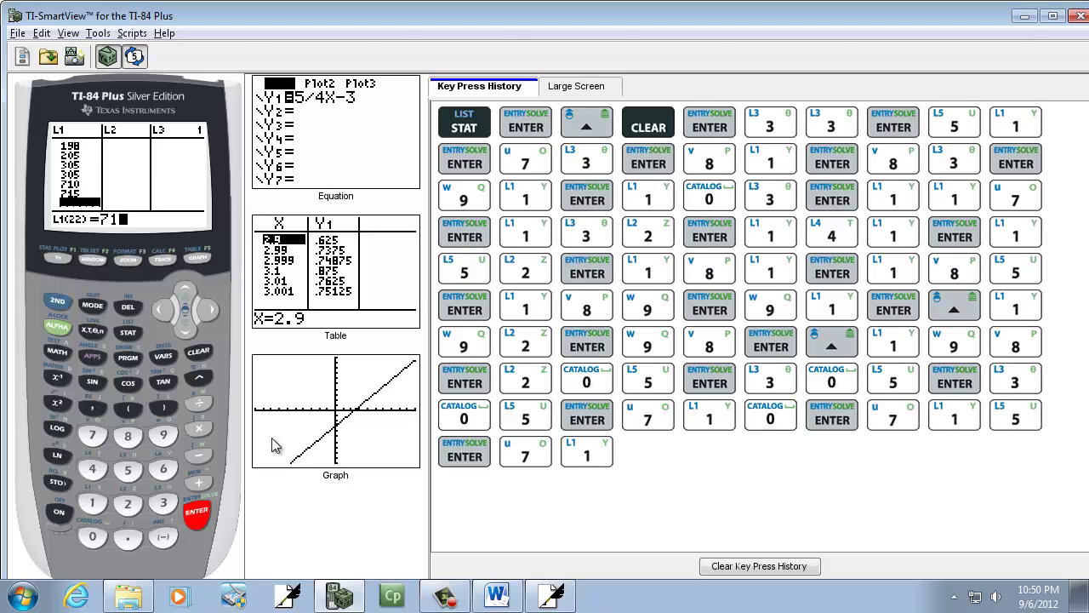
{"action": "key", "text": "alt+Tab"}
{"action": "key", "text": "alt+Tab"}
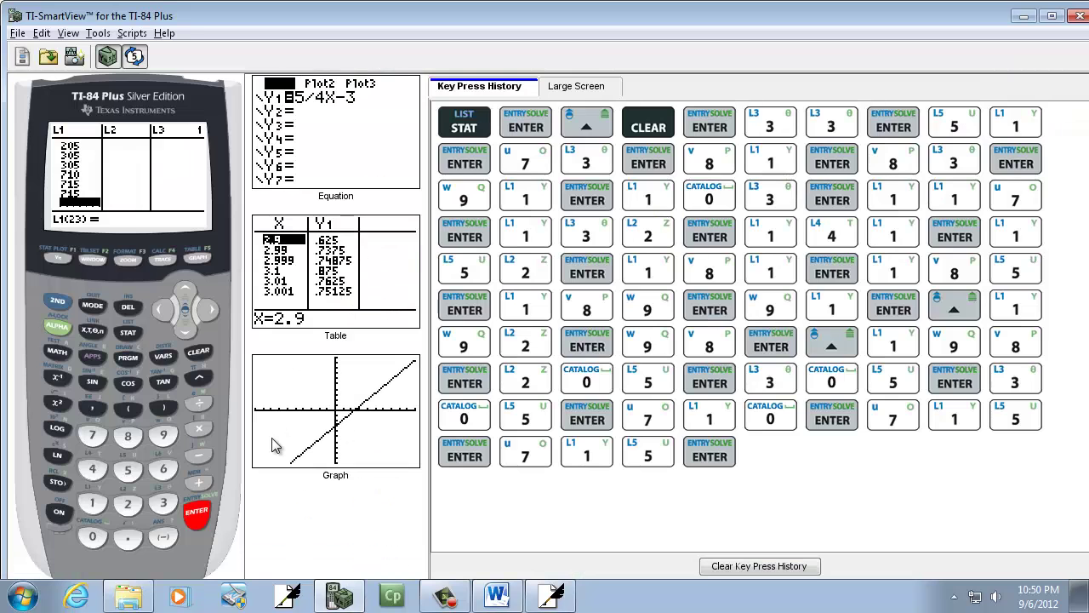
{"action": "type", "text": "715"}
{"action": "key", "text": "Return"}
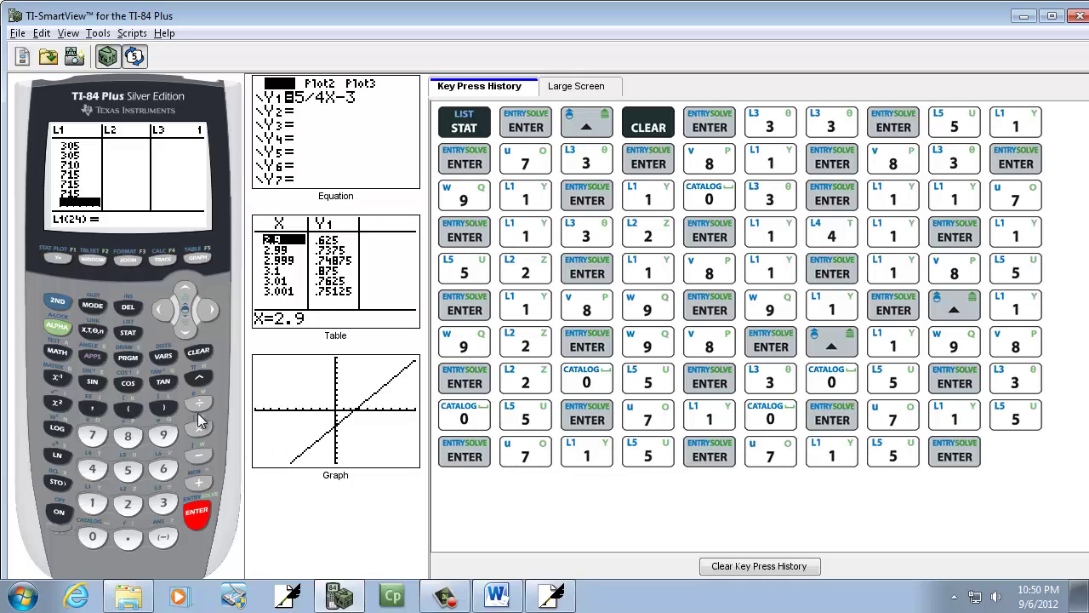
{"action": "left_click", "coordinate": [185, 290]}
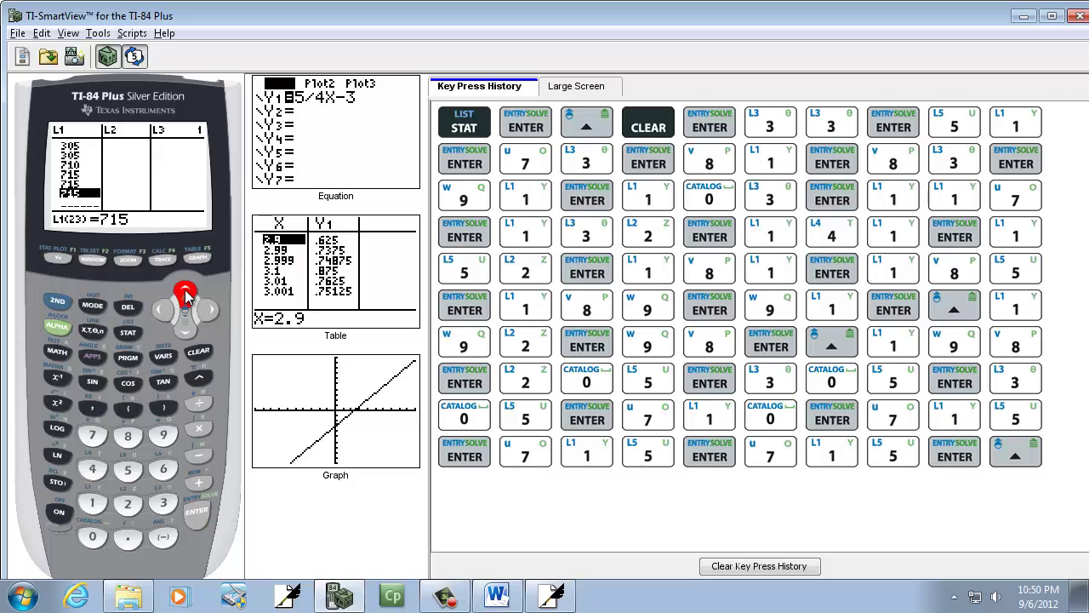
{"action": "left_click", "coordinate": [185, 292]}
{"action": "left_click", "coordinate": [185, 291]}
{"action": "key", "text": "alt+Tab"}
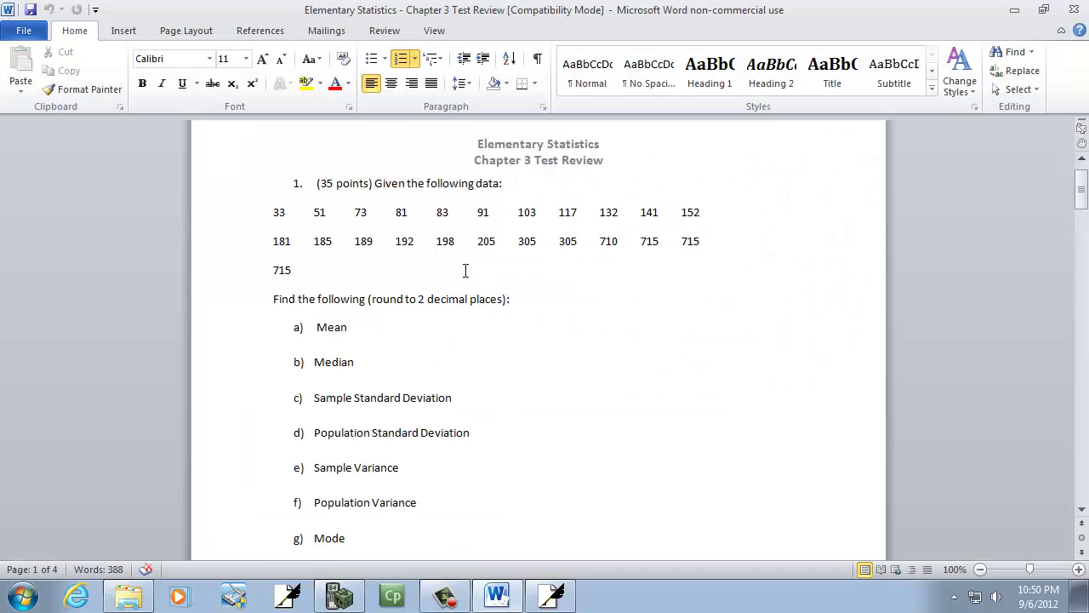
{"action": "key", "text": "alt+Tab"}
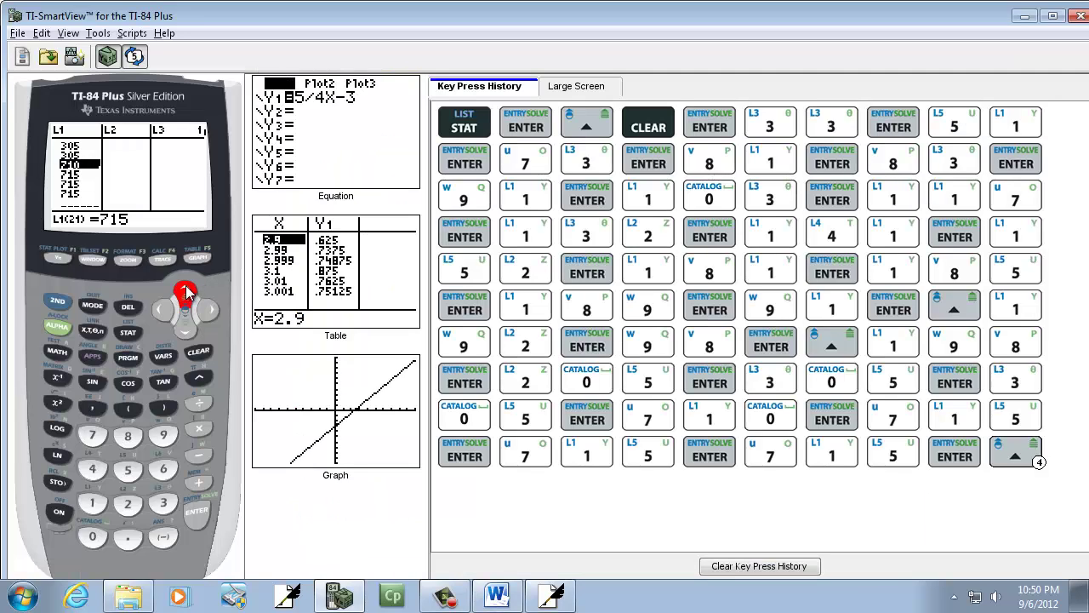
{"action": "left_click", "coordinate": [185, 292]}
{"action": "key", "text": "alt+Tab"}
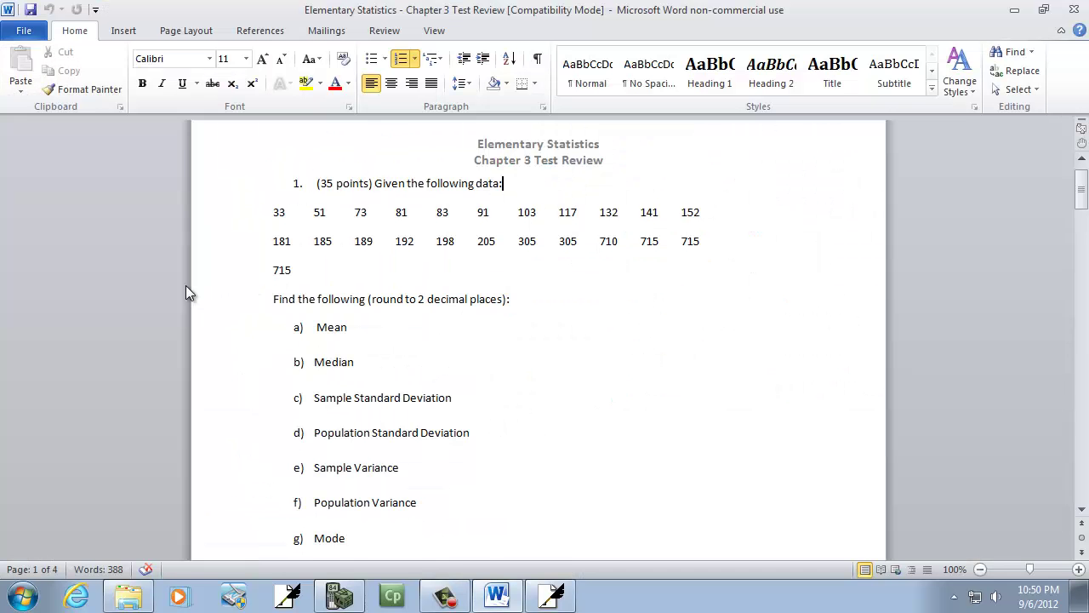
{"action": "key", "text": "alt+Tab"}
{"action": "left_click", "coordinate": [185, 292]}
{"action": "left_click", "coordinate": [185, 292]}
{"action": "key", "text": "alt+Tab"}
{"action": "key", "text": "alt+Tab"}
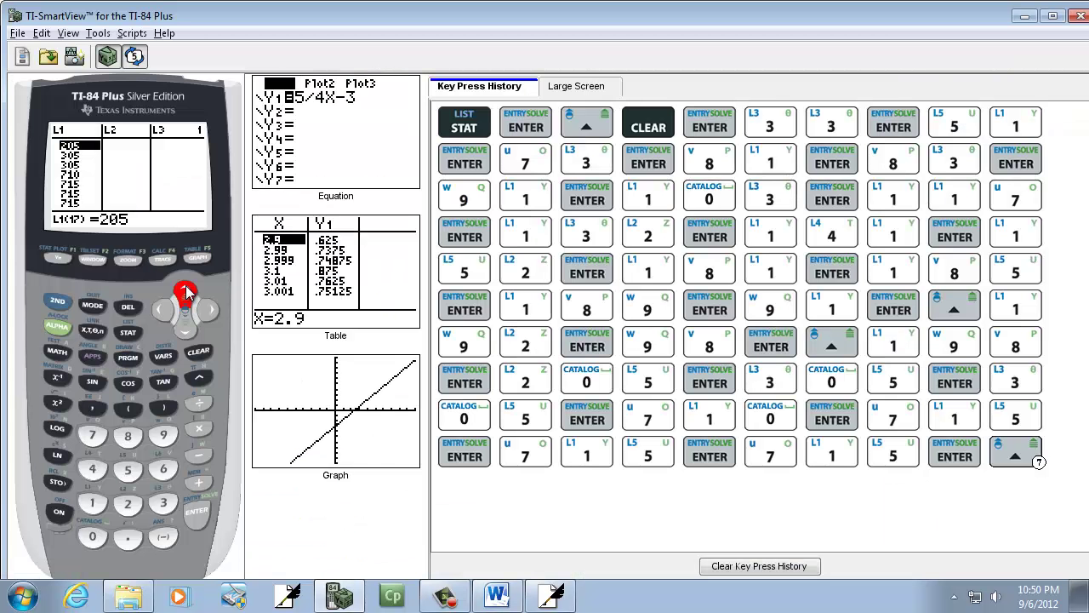
{"action": "left_click", "coordinate": [185, 292]}
{"action": "left_click", "coordinate": [185, 292]}
{"action": "left_click", "coordinate": [186, 292]}
{"action": "key", "text": "alt+Tab"}
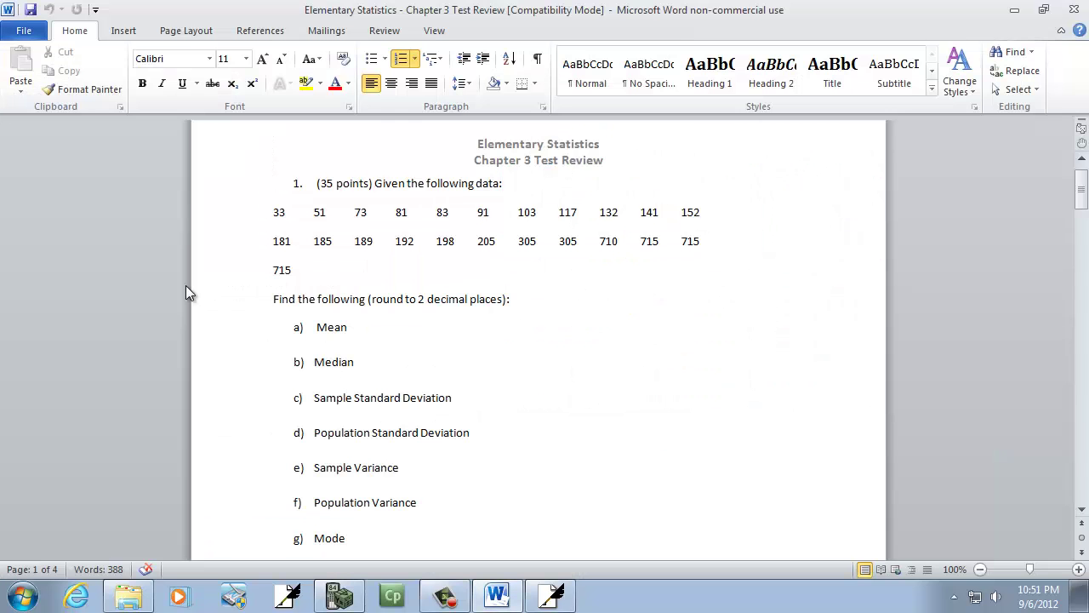
{"action": "key", "text": "alt+Tab"}
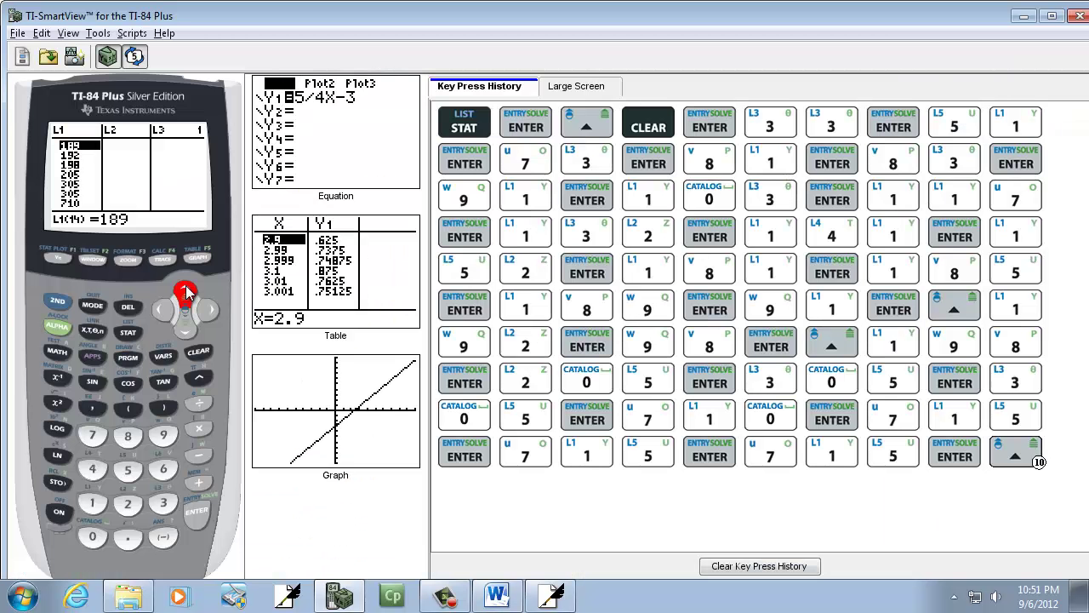
{"action": "left_click", "coordinate": [185, 292]}
{"action": "left_click", "coordinate": [186, 292]}
{"action": "key", "text": "alt+Tab"}
{"action": "key", "text": "alt+Tab"}
{"action": "left_click", "coordinate": [186, 292]}
{"action": "left_click", "coordinate": [185, 291]}
{"action": "left_click", "coordinate": [186, 292]}
{"action": "key", "text": "alt+Tab"}
{"action": "key", "text": "alt+Tab"}
{"action": "left_click", "coordinate": [185, 292]}
{"action": "left_click", "coordinate": [185, 292]}
{"action": "left_click", "coordinate": [185, 292]}
{"action": "key", "text": "alt+Tab"}
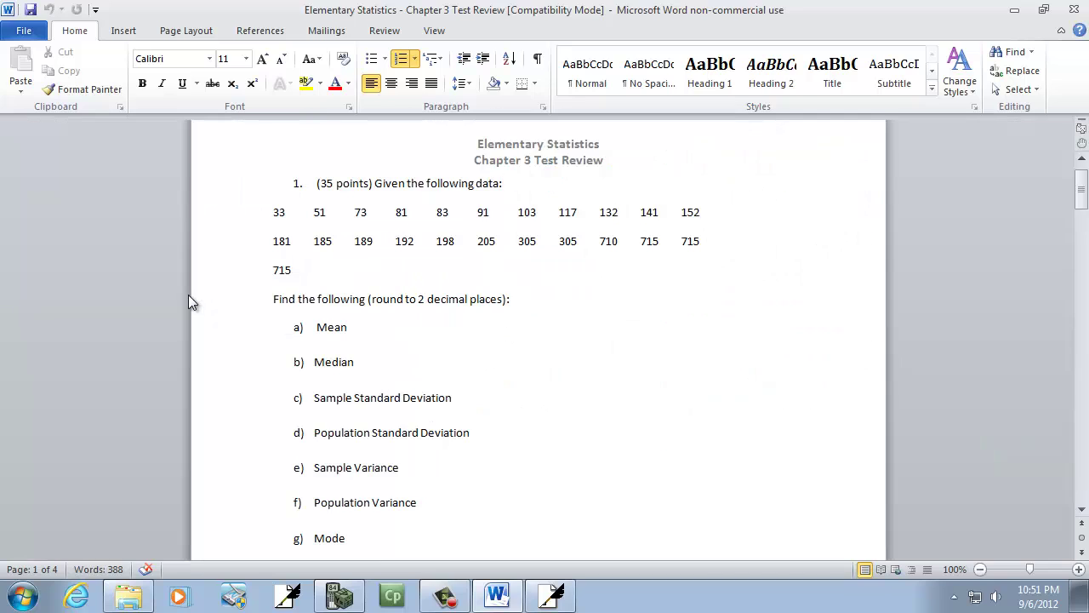
{"action": "key", "text": "alt+Tab"}
{"action": "left_click", "coordinate": [188, 295]}
{"action": "left_click", "coordinate": [188, 296]}
{"action": "key", "text": "alt+Tab"}
{"action": "key", "text": "alt+Tab"}
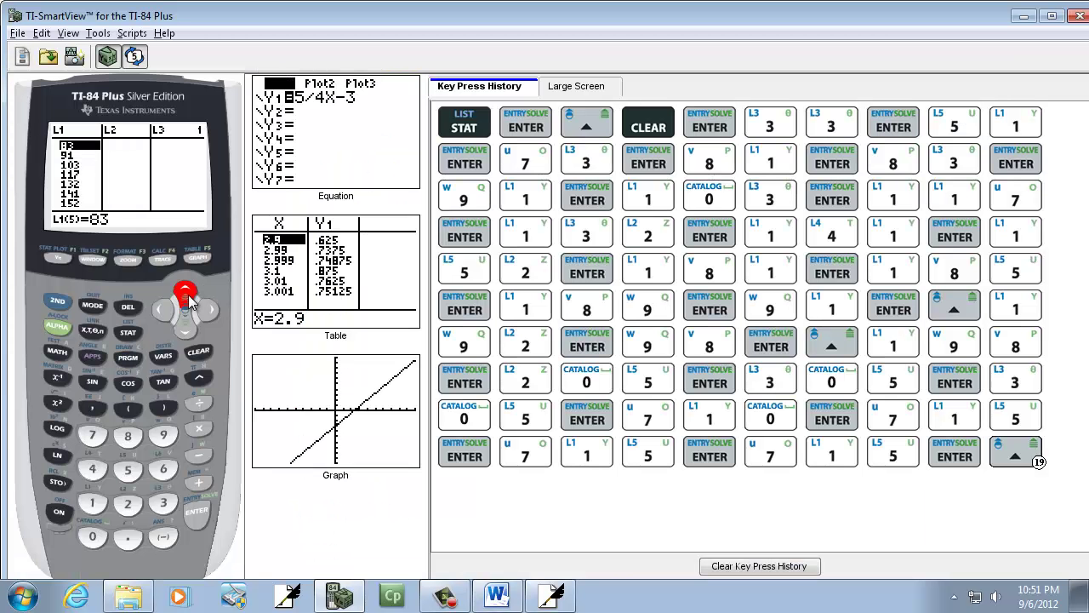
{"action": "left_click", "coordinate": [187, 297]}
{"action": "left_click", "coordinate": [186, 296]}
{"action": "key", "text": "alt+Tab"}
{"action": "key", "text": "alt+Tab"}
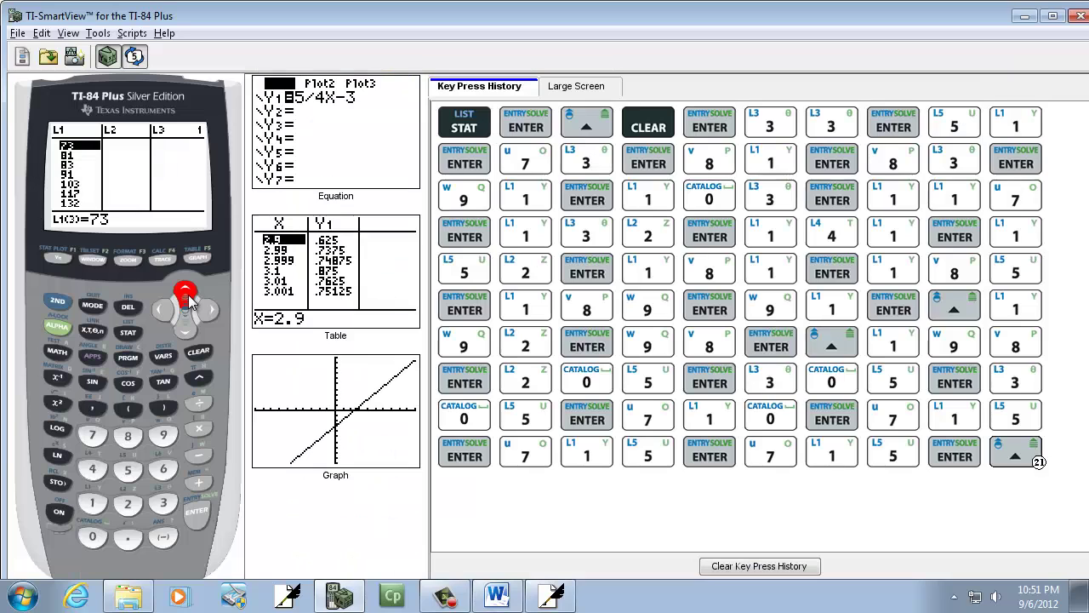
{"action": "left_click", "coordinate": [186, 297]}
{"action": "left_click", "coordinate": [186, 296]}
{"action": "left_click", "coordinate": [58, 303]}
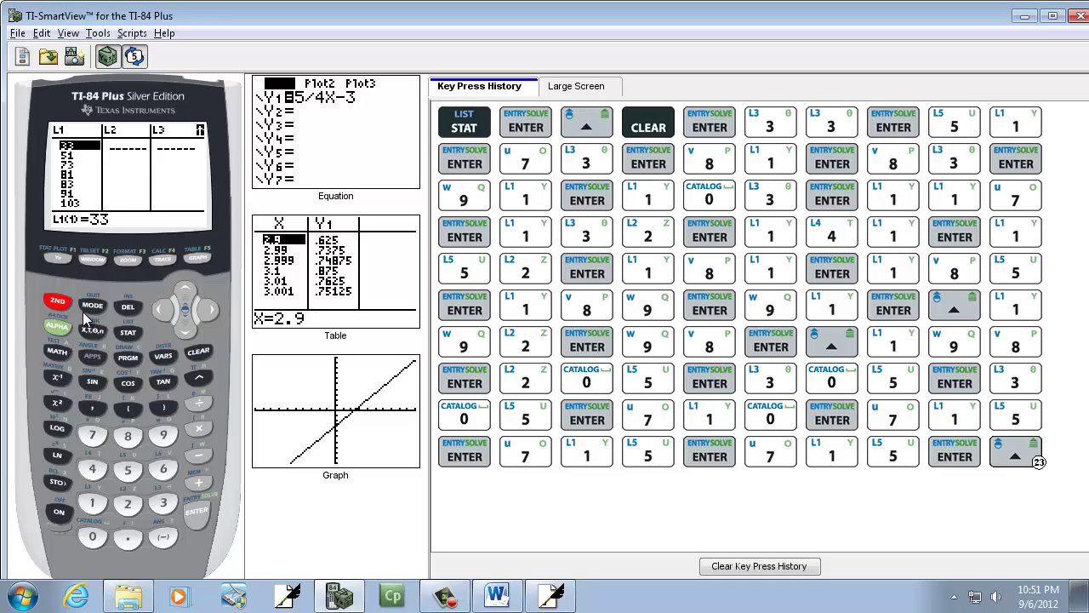
From a cleared home screen, run 1-Var Stats: mean 246.6086957, Sx 229.7545606, σx 224.7043931
{"action": "left_click", "coordinate": [89, 307]}
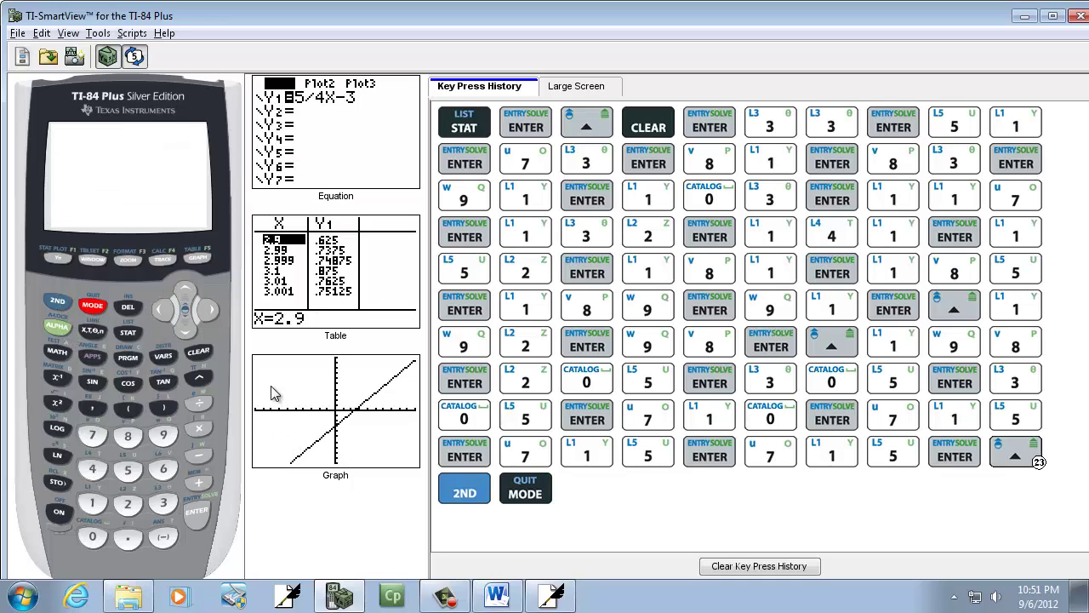
{"action": "left_click", "coordinate": [749, 567]}
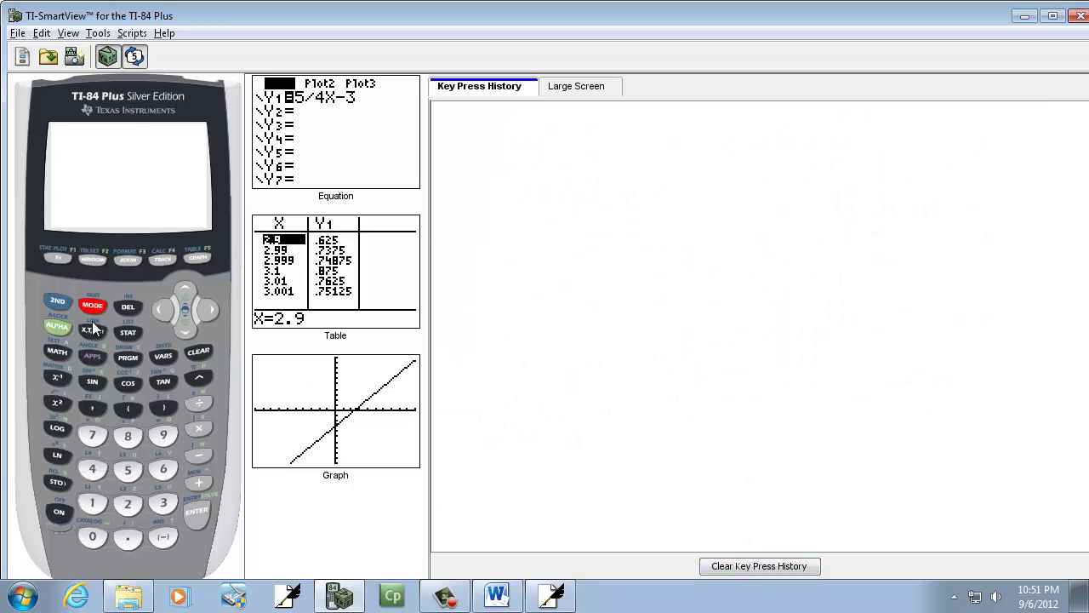
{"action": "left_click", "coordinate": [124, 328]}
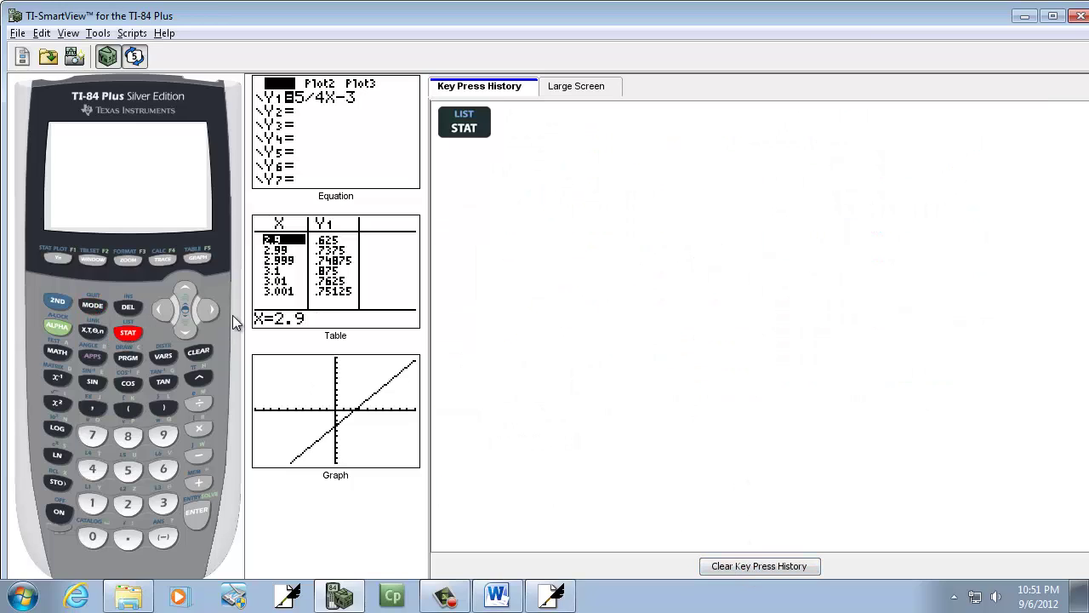
{"action": "left_click", "coordinate": [211, 310]}
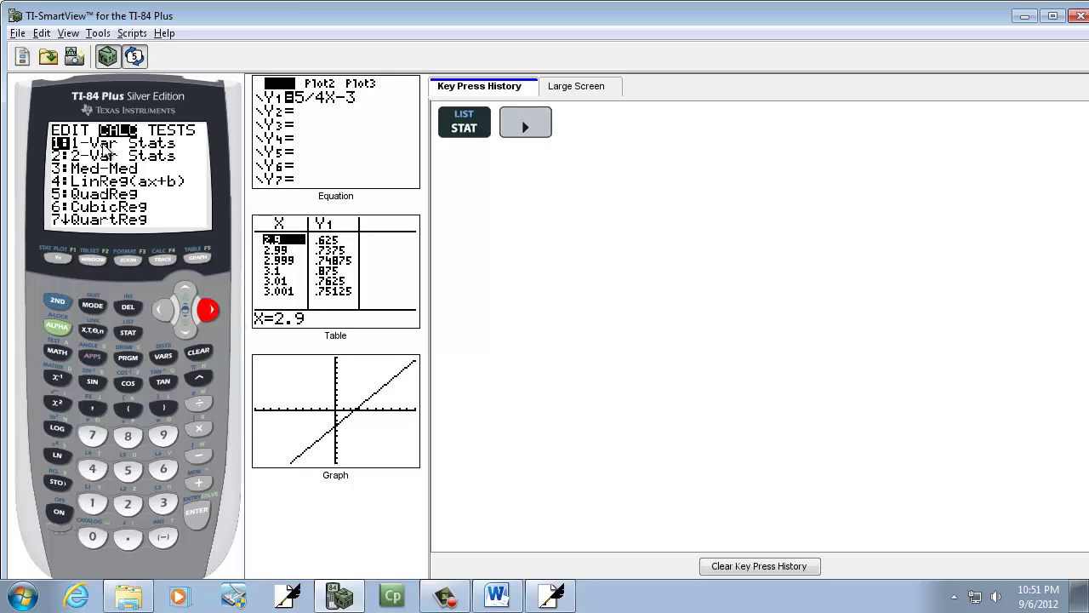
{"action": "left_click", "coordinate": [190, 513]}
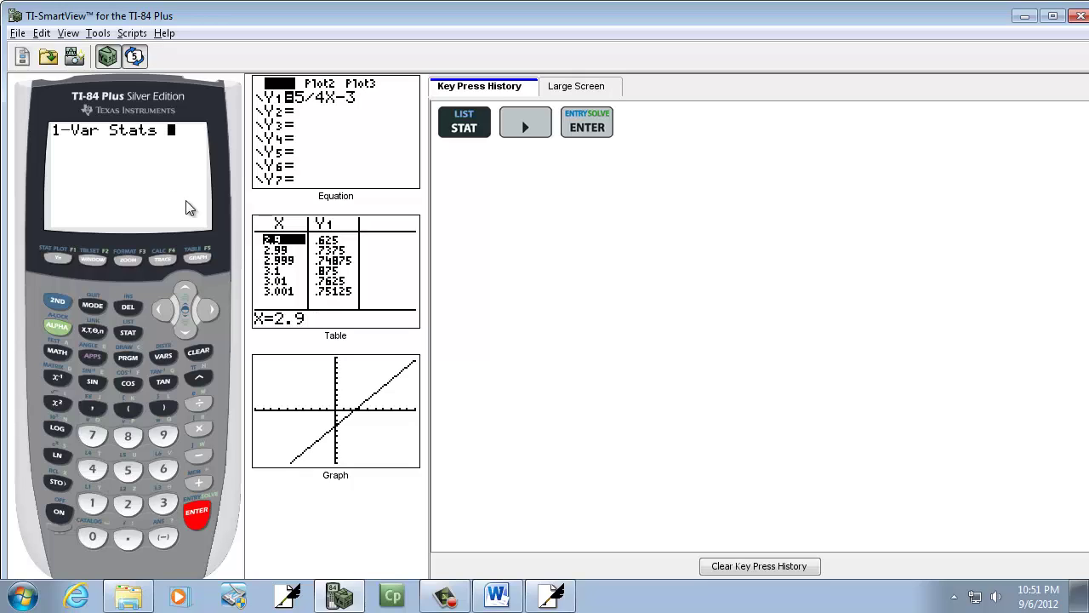
{"action": "left_click", "coordinate": [200, 521]}
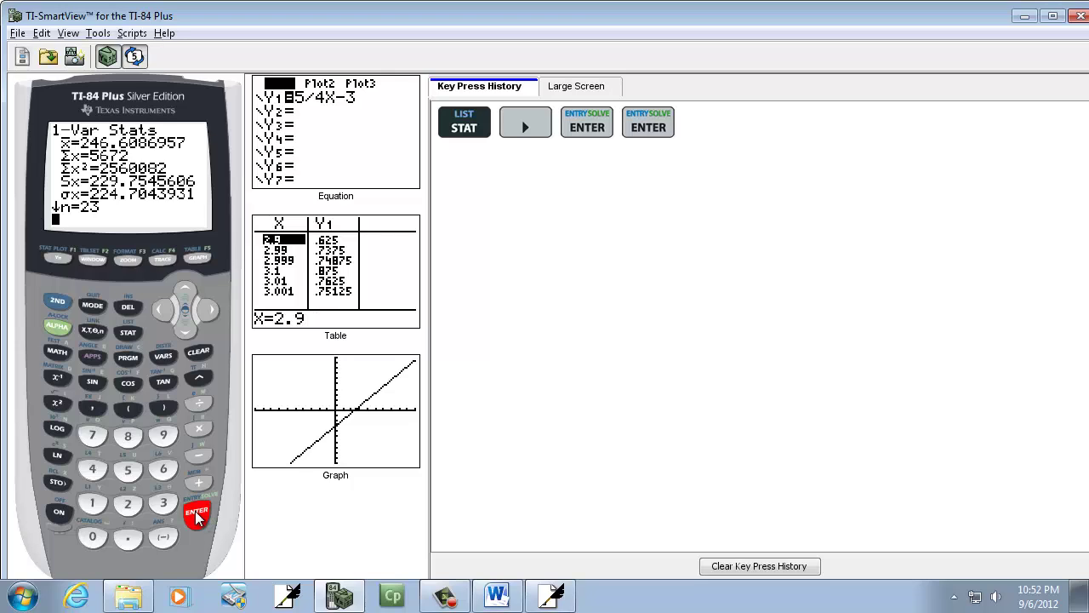
Handwrite '1.' and 'x̄ = μ =' on the Free Notes page
{"action": "key", "text": "alt+Tab"}
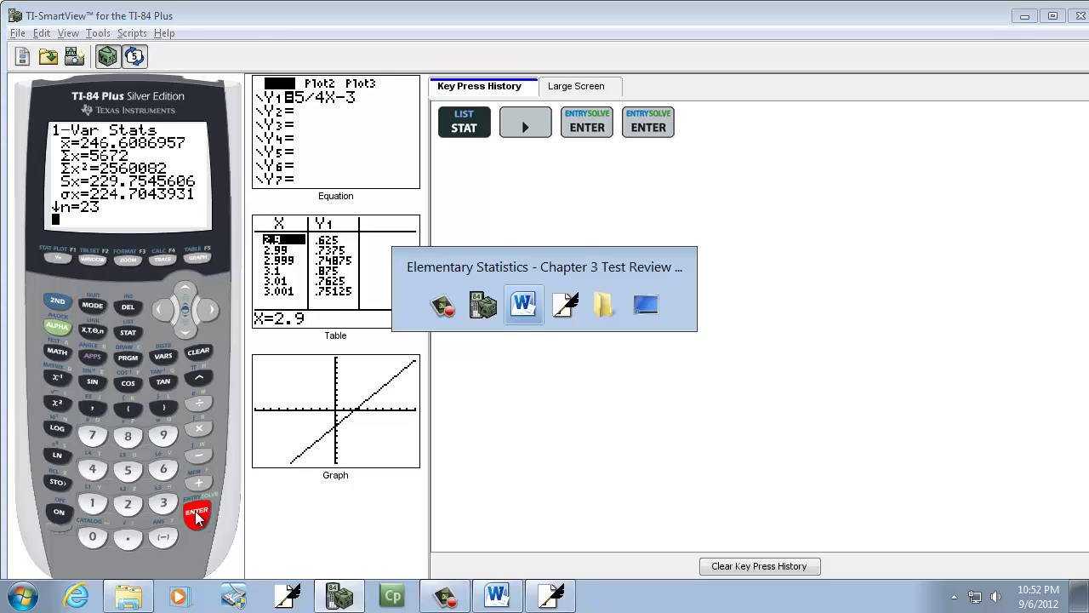
{"action": "key", "text": "alt+Tab"}
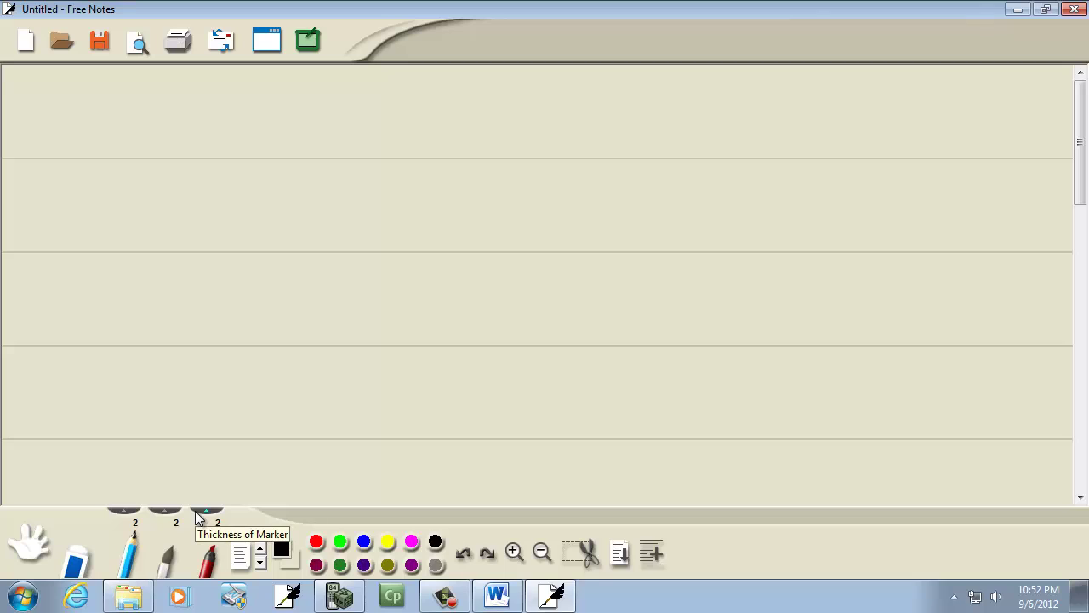
{"action": "left_click", "coordinate": [78, 71]}
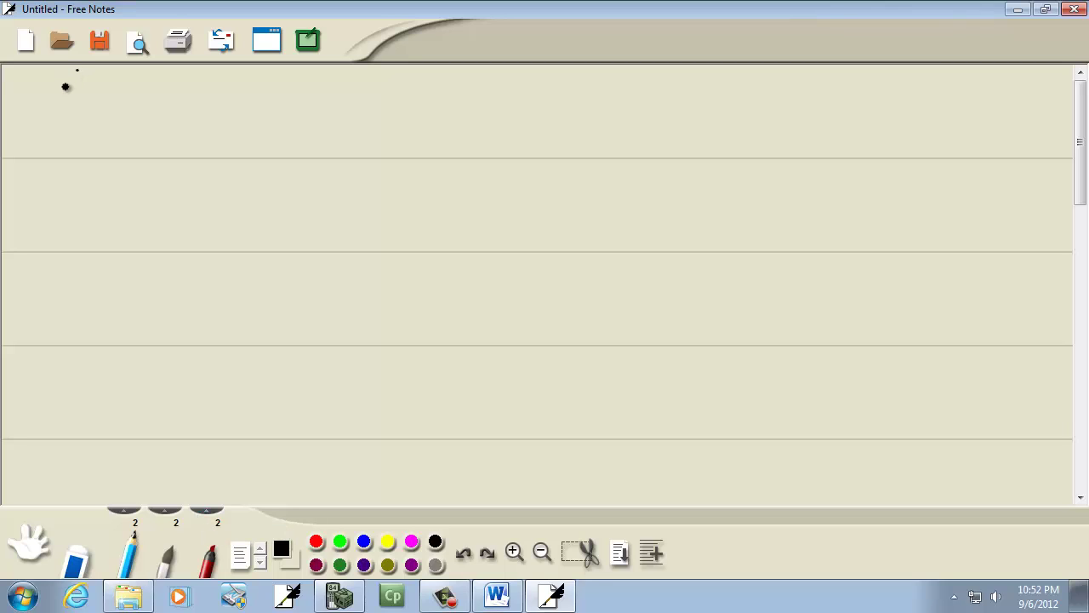
{"action": "left_click_drag", "start_coordinate": [63, 84], "coordinate": [64, 113]}
{"action": "left_click", "coordinate": [73, 111]}
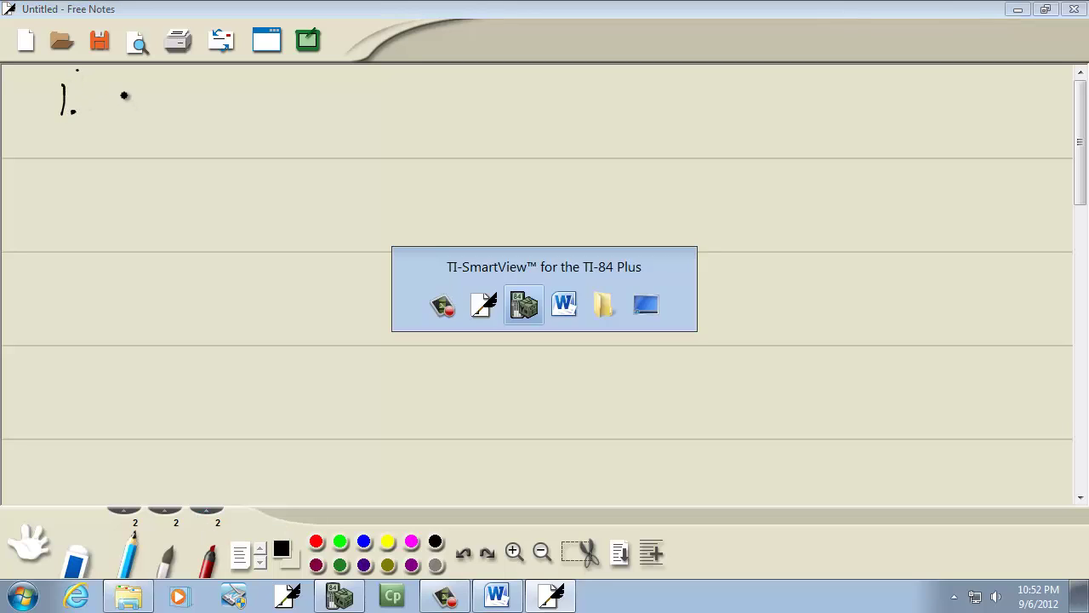
{"action": "key", "text": "alt+Tab"}
{"action": "key", "text": "alt+Tab"}
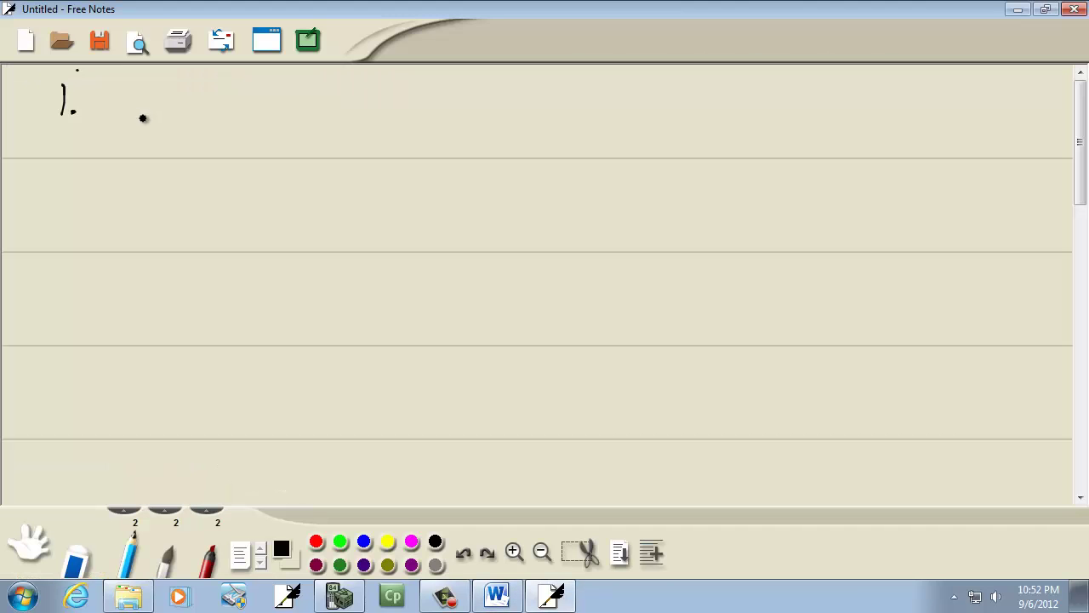
{"action": "mouse_move", "coordinate": [128, 124]}
{"action": "left_mouse_down"}
{"action": "mouse_move", "coordinate": [142, 103]}
{"action": "mouse_move", "coordinate": [145, 126]}
{"action": "mouse_move", "coordinate": [149, 99]}
{"action": "left_mouse_up"}
{"action": "mouse_move", "coordinate": [154, 109]}
{"action": "left_mouse_down"}
{"action": "mouse_move", "coordinate": [181, 133]}
{"action": "mouse_move", "coordinate": [185, 108]}
{"action": "mouse_move", "coordinate": [199, 123]}
{"action": "mouse_move", "coordinate": [226, 111]}
{"action": "left_mouse_up"}
{"action": "left_click_drag", "start_coordinate": [209, 120], "coordinate": [227, 120]}
{"action": "key", "text": "alt+Tab"}
{"action": "key", "text": "alt+Tab"}
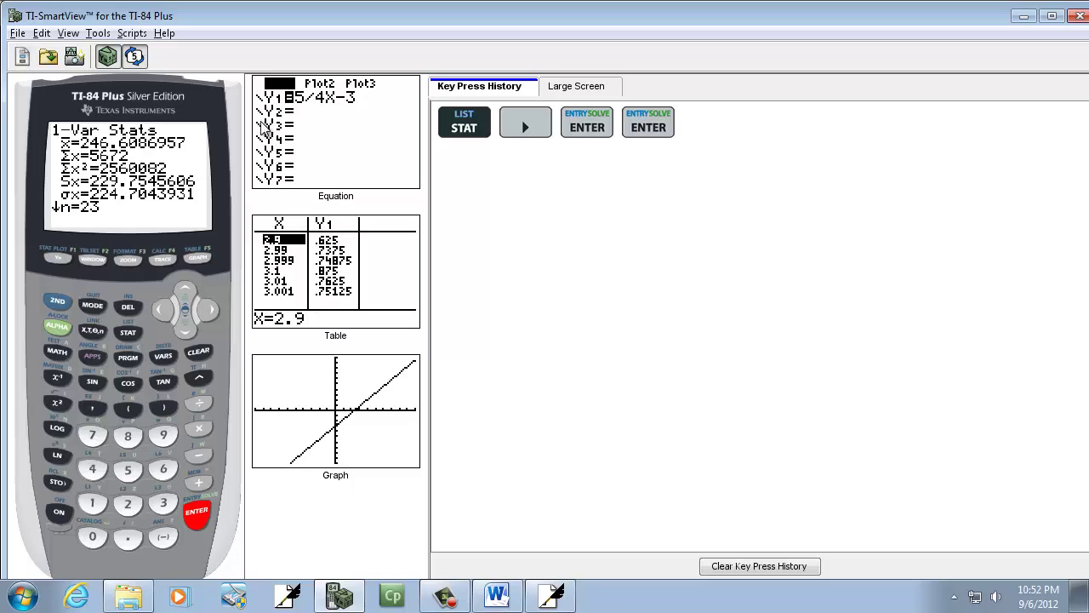
{"action": "key", "text": "alt+Tab"}
Write the mean value 246.61 after x̄ = μ =, checking it against the calculator
{"action": "mouse_move", "coordinate": [248, 107]}
{"action": "left_mouse_down"}
{"action": "mouse_move", "coordinate": [264, 126]}
{"action": "mouse_move", "coordinate": [281, 113]}
{"action": "mouse_move", "coordinate": [280, 127]}
{"action": "left_mouse_up"}
{"action": "left_click_drag", "start_coordinate": [298, 102], "coordinate": [294, 120]}
{"action": "key", "text": "alt+Tab"}
{"action": "key", "text": "alt+Tab"}
{"action": "mouse_move", "coordinate": [329, 108]}
{"action": "left_mouse_down"}
{"action": "mouse_move", "coordinate": [328, 124]}
{"action": "mouse_move", "coordinate": [349, 127]}
{"action": "left_mouse_up"}
{"action": "key", "text": "alt+Tab"}
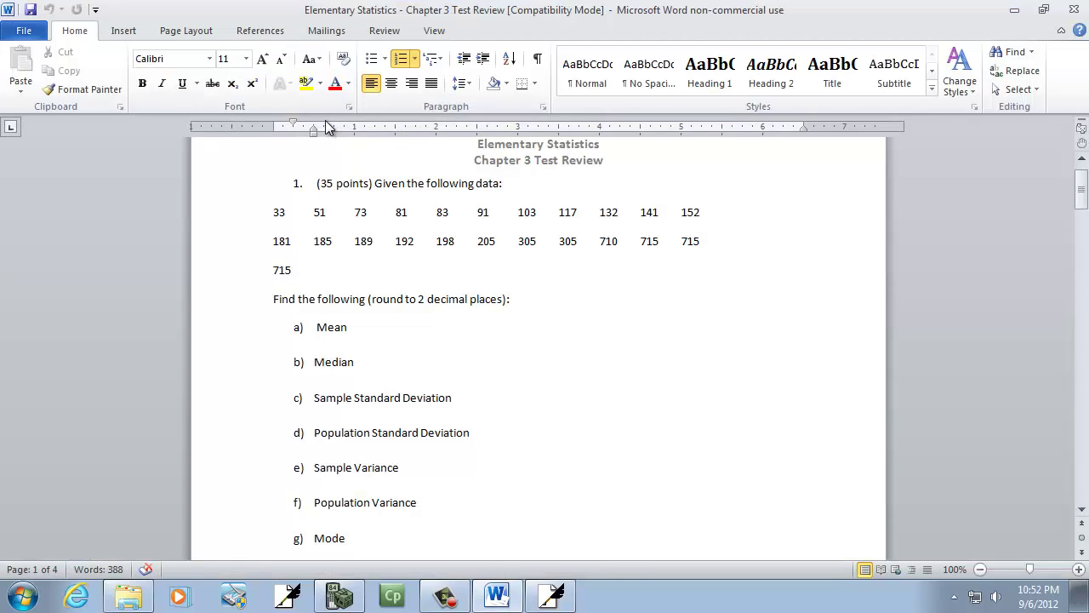
{"action": "key", "text": "alt+Tab"}
Write the median label 'M =' on the next line
{"action": "mouse_move", "coordinate": [130, 177]}
{"action": "left_mouse_down"}
{"action": "mouse_move", "coordinate": [133, 156]}
{"action": "mouse_move", "coordinate": [157, 175]}
{"action": "mouse_move", "coordinate": [175, 162]}
{"action": "left_mouse_up"}
{"action": "left_click_drag", "start_coordinate": [161, 172], "coordinate": [177, 171]}
{"action": "key", "text": "alt+Tab"}
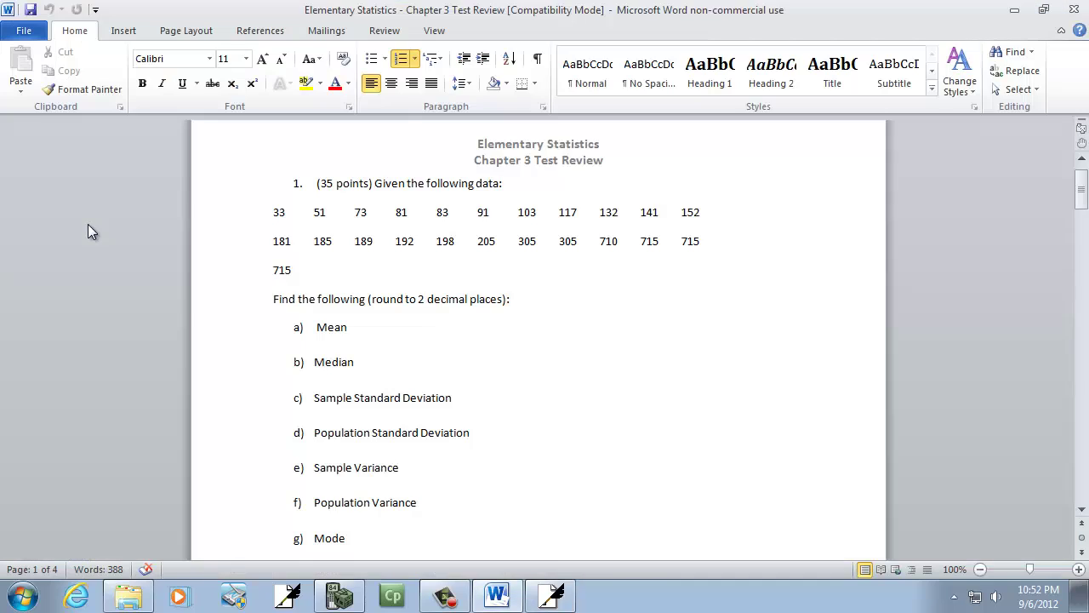
{"action": "key", "text": "alt+Tab"}
{"action": "key", "text": "alt+Tab"}
{"action": "key", "text": "Tab"}
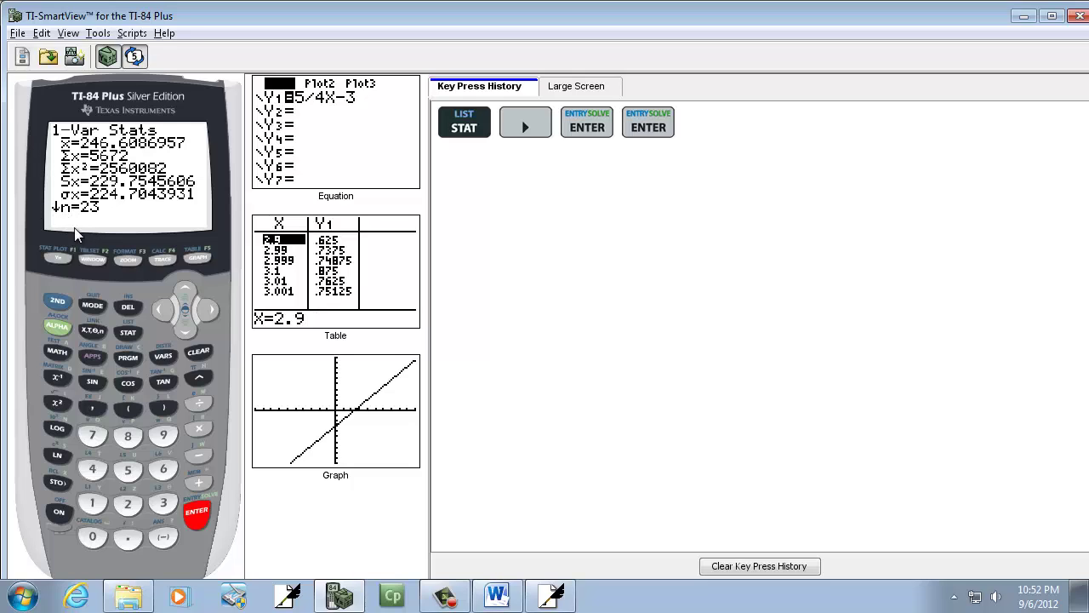
Scroll the stats results down to Med=181 and write 181 after M =
{"action": "left_click", "coordinate": [184, 328]}
{"action": "left_click", "coordinate": [185, 328]}
{"action": "left_click", "coordinate": [185, 328]}
{"action": "left_click", "coordinate": [185, 328]}
{"action": "left_click", "coordinate": [185, 328]}
{"action": "left_click", "coordinate": [185, 327]}
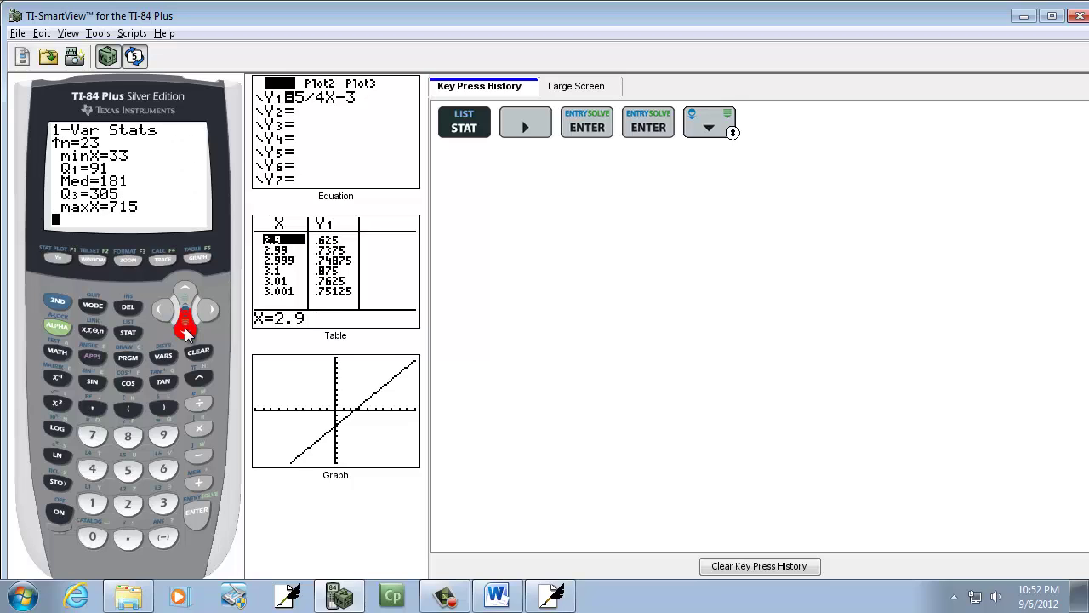
{"action": "key", "text": "alt+Tab"}
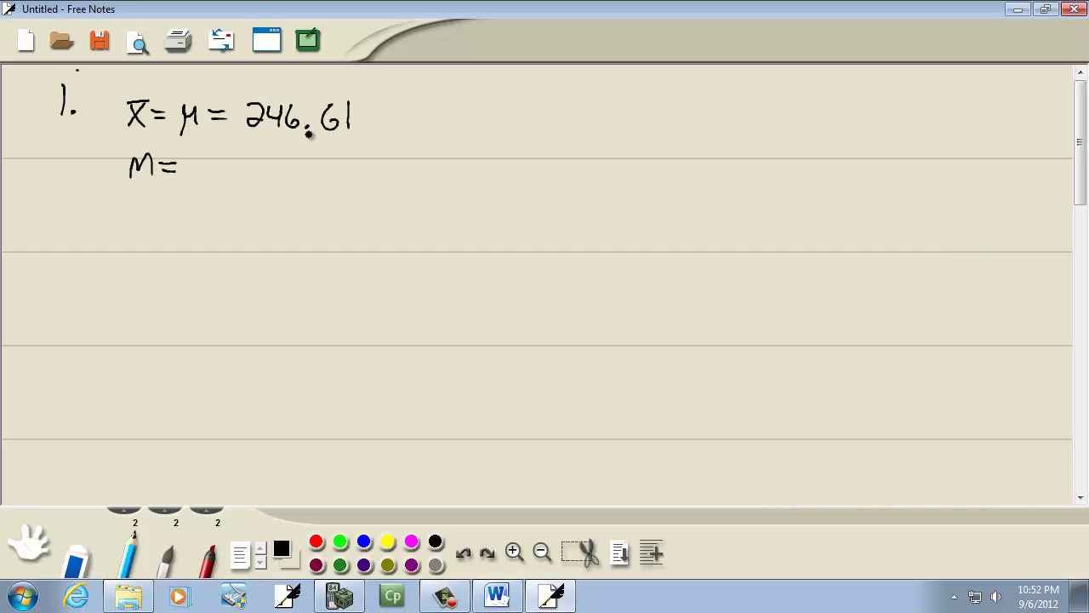
{"action": "mouse_move", "coordinate": [211, 155]}
{"action": "left_mouse_down"}
{"action": "mouse_move", "coordinate": [210, 182]}
{"action": "mouse_move", "coordinate": [223, 170]}
{"action": "mouse_move", "coordinate": [241, 181]}
{"action": "left_mouse_up"}
Handwrite the empty 'S =' and 'σ =' lines below the median
{"action": "key", "text": "alt+Tab"}
{"action": "key", "text": "alt+Tab"}
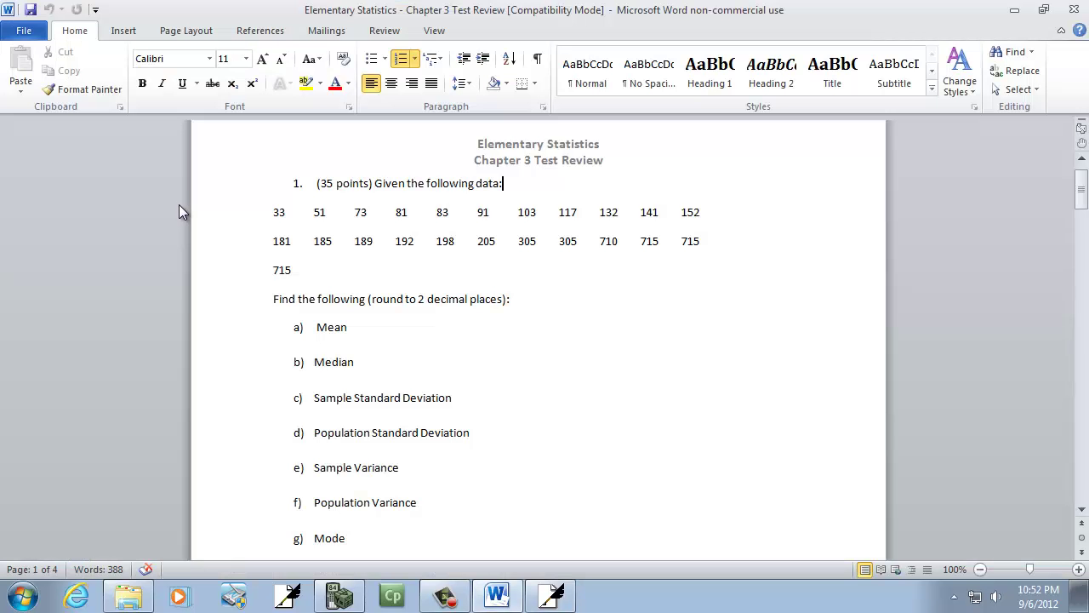
{"action": "key", "text": "alt+Tab"}
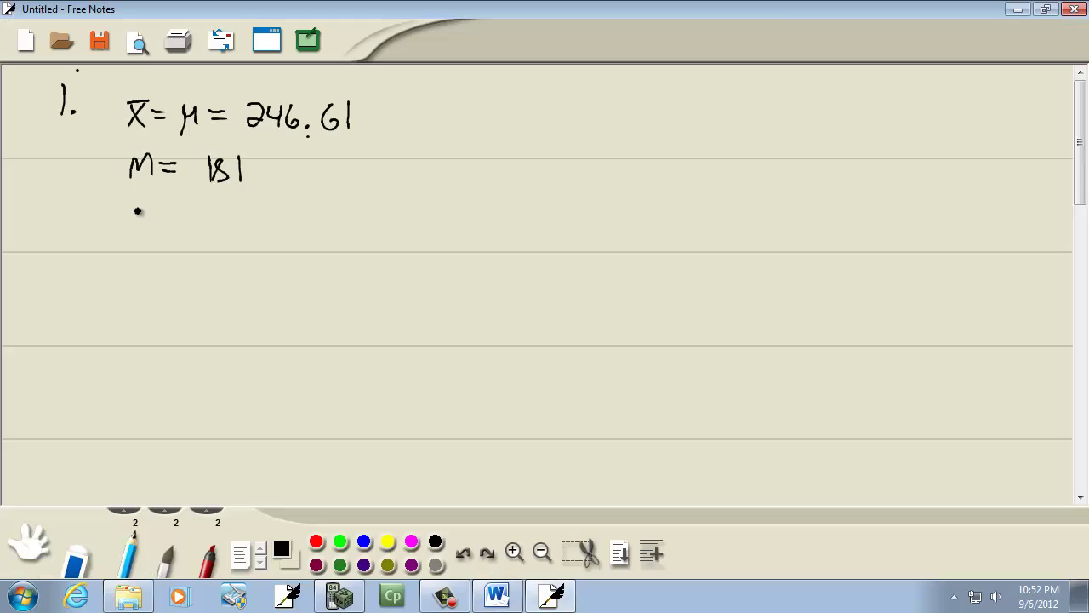
{"action": "mouse_move", "coordinate": [156, 212]}
{"action": "left_mouse_down"}
{"action": "mouse_move", "coordinate": [155, 231]}
{"action": "mouse_move", "coordinate": [138, 235]}
{"action": "left_mouse_up"}
{"action": "left_click_drag", "start_coordinate": [162, 220], "coordinate": [179, 230]}
{"action": "mouse_move", "coordinate": [154, 265]}
{"action": "left_mouse_down"}
{"action": "mouse_move", "coordinate": [136, 284]}
{"action": "mouse_move", "coordinate": [166, 260]}
{"action": "mouse_move", "coordinate": [183, 268]}
{"action": "left_mouse_up"}
{"action": "left_click_drag", "start_coordinate": [170, 279], "coordinate": [184, 278]}
Scroll the results back up to show x̄, Sx=229.7545606 and σx=224.7043931
{"action": "key", "text": "alt+Tab"}
{"action": "key", "text": "alt+Tab"}
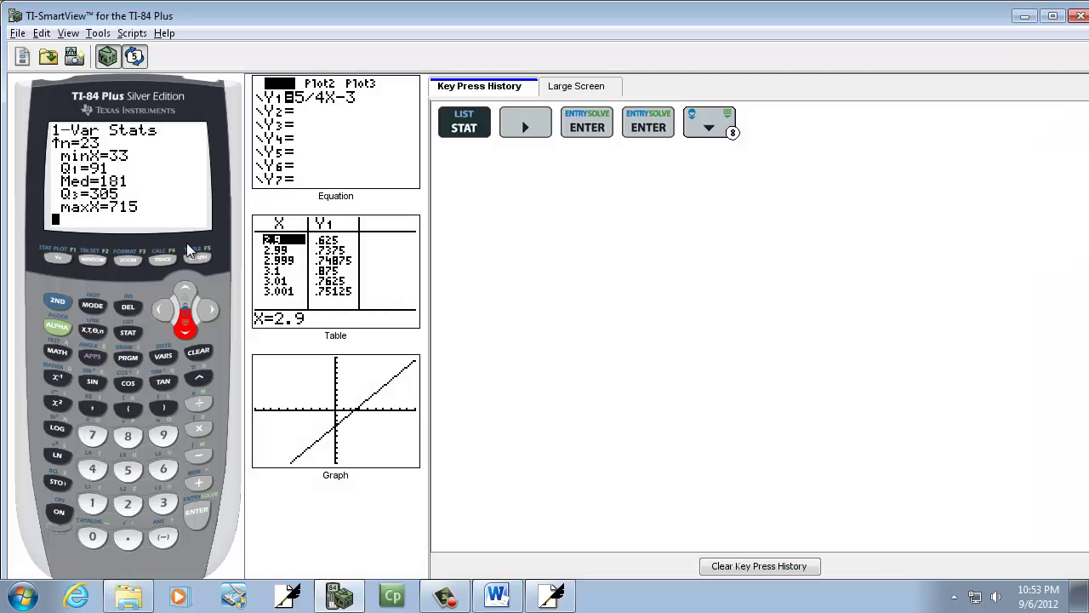
{"action": "left_click", "coordinate": [187, 292]}
{"action": "left_click", "coordinate": [187, 292]}
{"action": "left_click", "coordinate": [188, 292]}
{"action": "left_click", "coordinate": [189, 293]}
{"action": "left_click", "coordinate": [189, 294]}
{"action": "left_click", "coordinate": [187, 292]}
Read Sx from the 1-Var Stats results and handwrite S = 229.75 in the notes
{"action": "left_click", "coordinate": [187, 292]}
{"action": "left_click", "coordinate": [187, 292]}
{"action": "left_click", "coordinate": [188, 292]}
{"action": "left_click", "coordinate": [188, 300]}
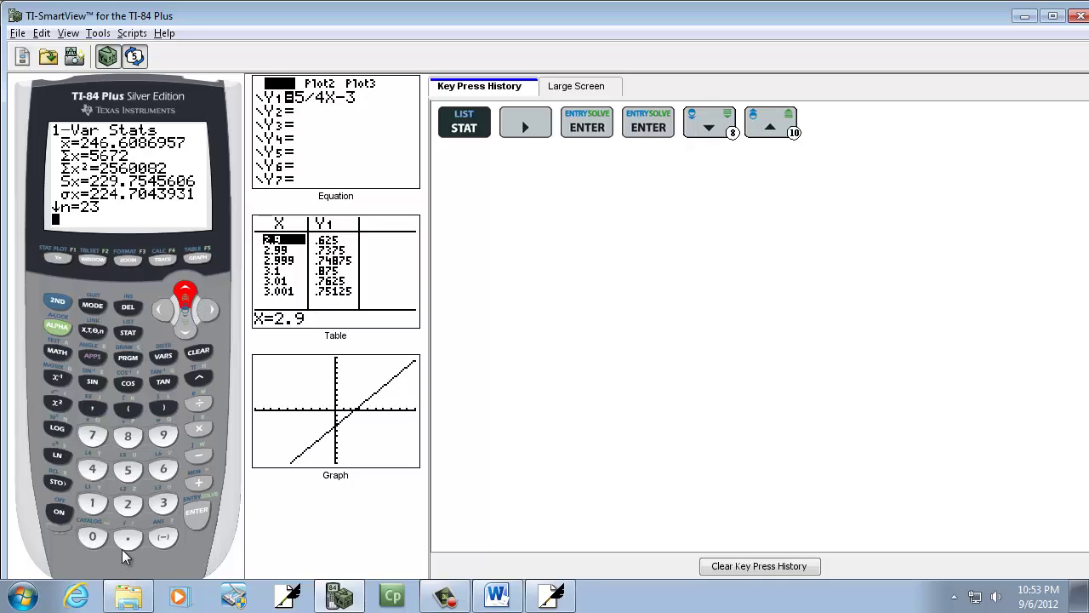
{"action": "key", "text": "alt+Tab"}
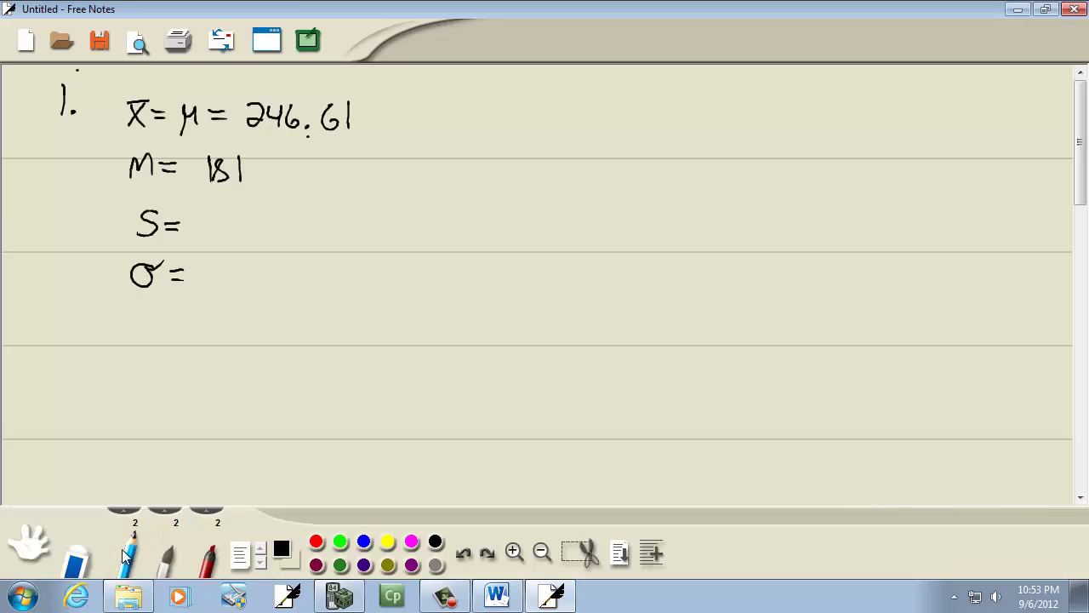
{"action": "key", "text": "alt+Tab"}
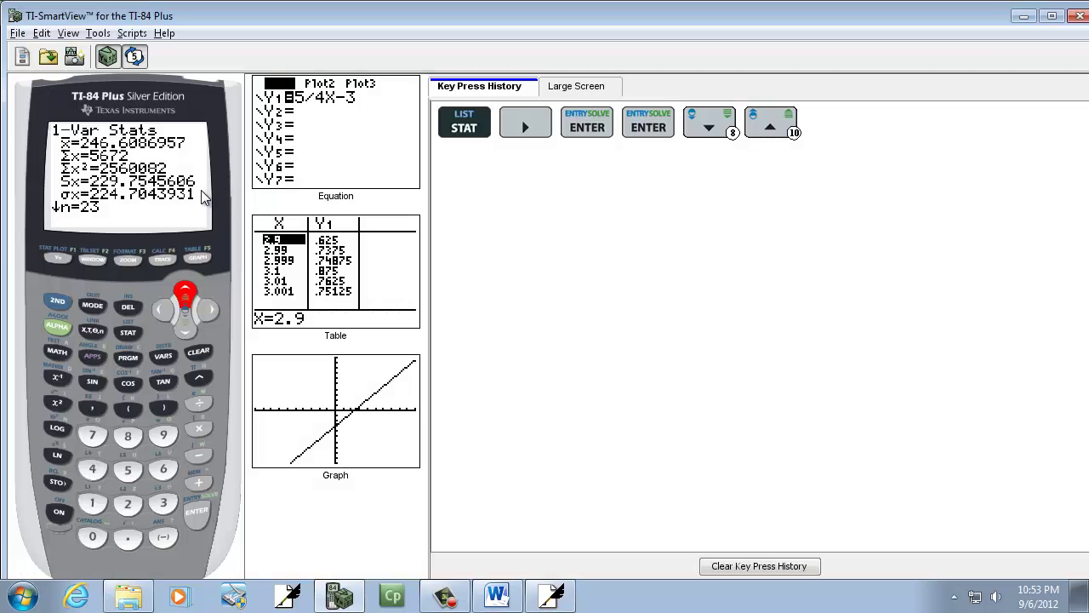
{"action": "key", "text": "alt+Tab"}
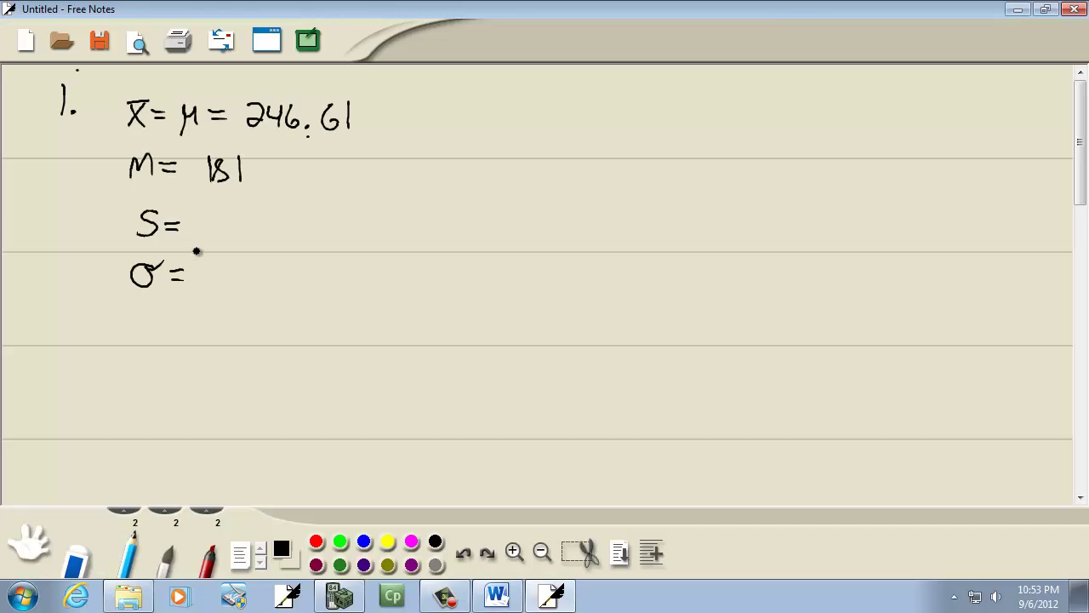
{"action": "left_click_drag", "start_coordinate": [199, 218], "coordinate": [246, 230]}
{"action": "key", "text": "alt+Tab"}
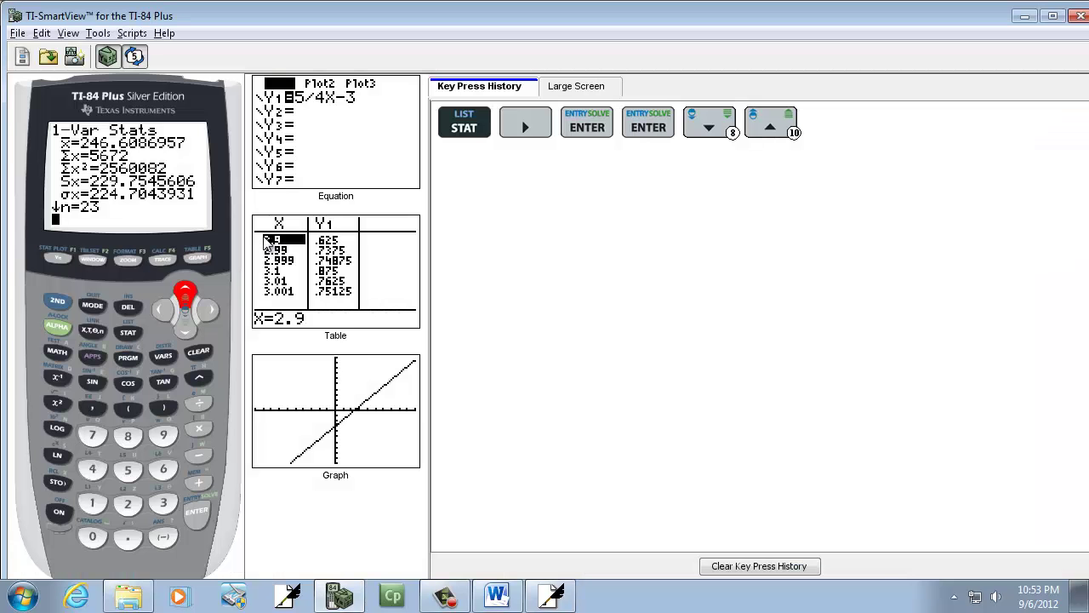
{"action": "key", "text": "alt+Tab"}
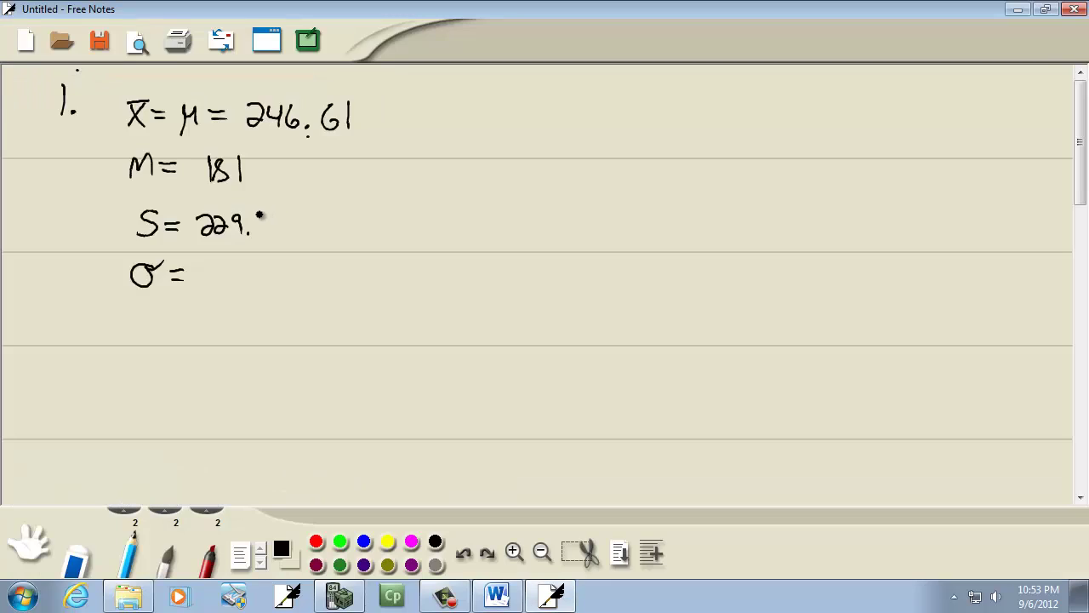
{"action": "mouse_move", "coordinate": [259, 215]}
{"action": "left_mouse_down"}
{"action": "mouse_move", "coordinate": [269, 233]}
{"action": "mouse_move", "coordinate": [282, 230]}
{"action": "left_mouse_up"}
Read σx on the calculator and handwrite σ = 224.70 in the notes
{"action": "key", "text": "alt+Tab"}
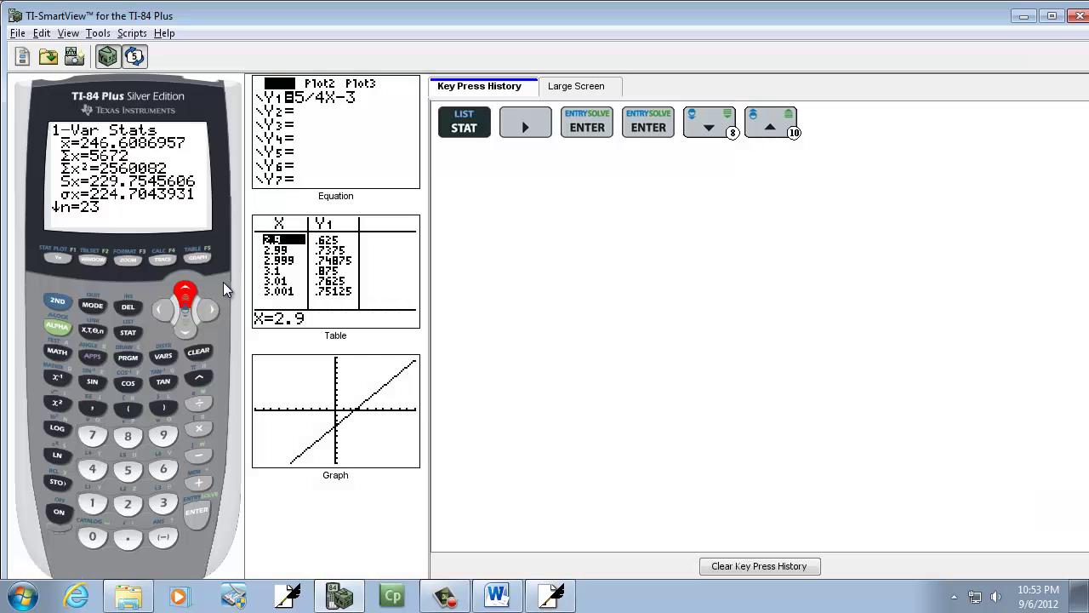
{"action": "key", "text": "alt+Tab"}
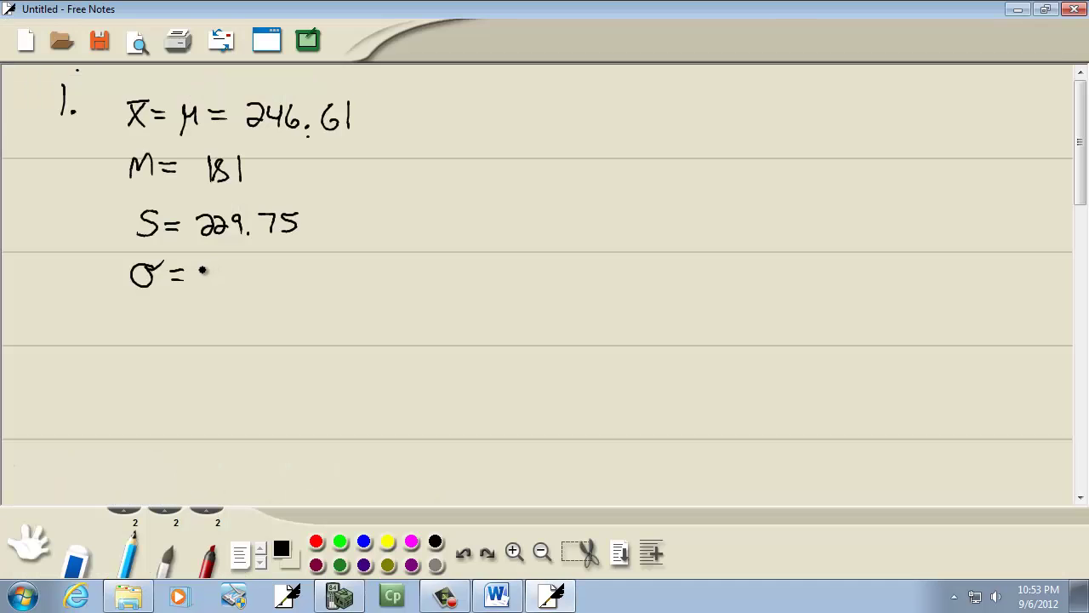
{"action": "mouse_move", "coordinate": [198, 270]}
{"action": "left_mouse_down"}
{"action": "mouse_move", "coordinate": [220, 290]}
{"action": "mouse_move", "coordinate": [247, 288]}
{"action": "left_mouse_up"}
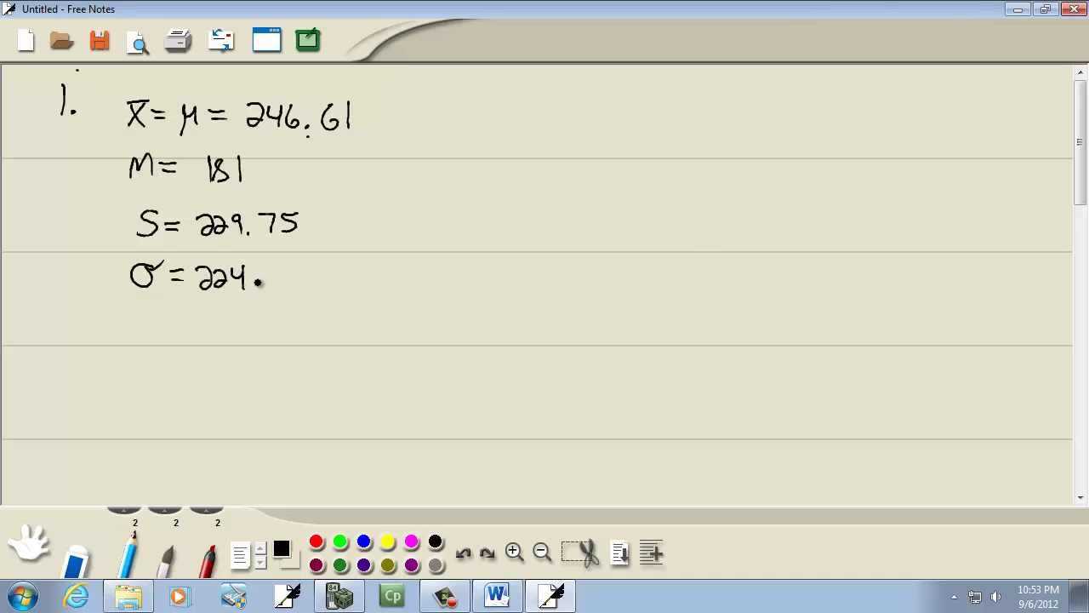
{"action": "key", "text": "alt+Tab"}
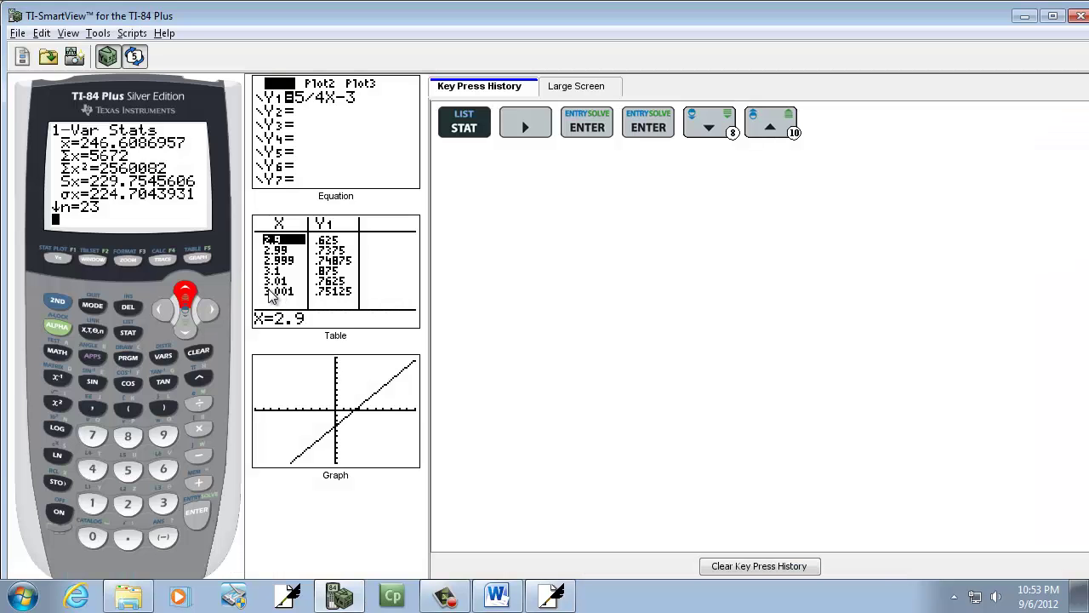
{"action": "key", "text": "alt+Tab"}
{"action": "mouse_move", "coordinate": [268, 266]}
{"action": "left_mouse_down"}
{"action": "mouse_move", "coordinate": [276, 286]}
{"action": "mouse_move", "coordinate": [295, 277]}
{"action": "left_mouse_up"}
{"action": "key", "text": "alt+Tab"}
{"action": "key", "text": "alt+Tab"}
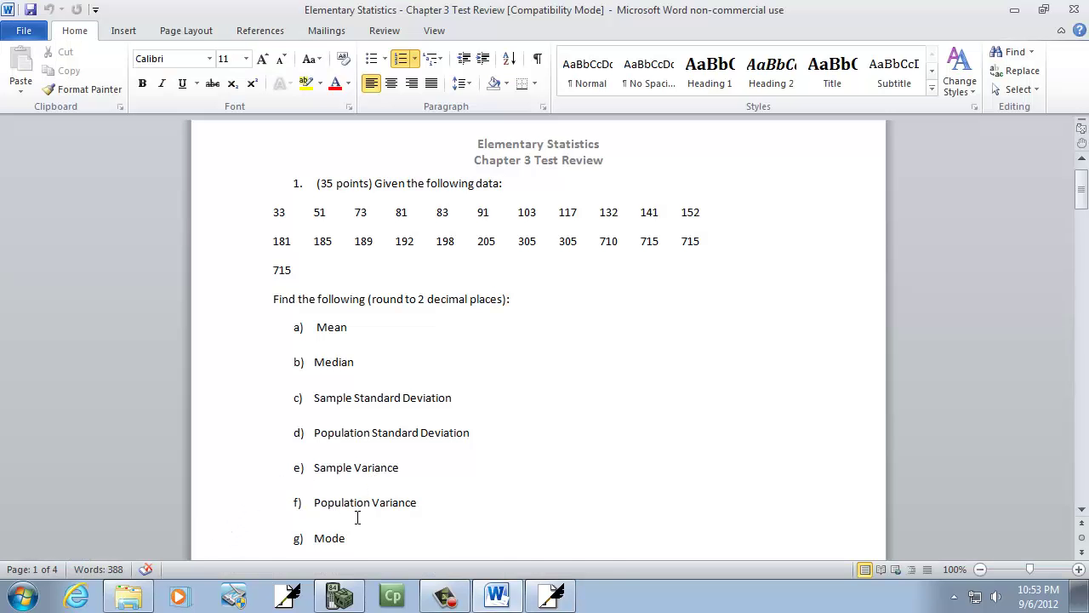
Handwrite the S²= and σ²= variance labels on the lines below σ = 224.70
{"action": "key", "text": "alt+Tab"}
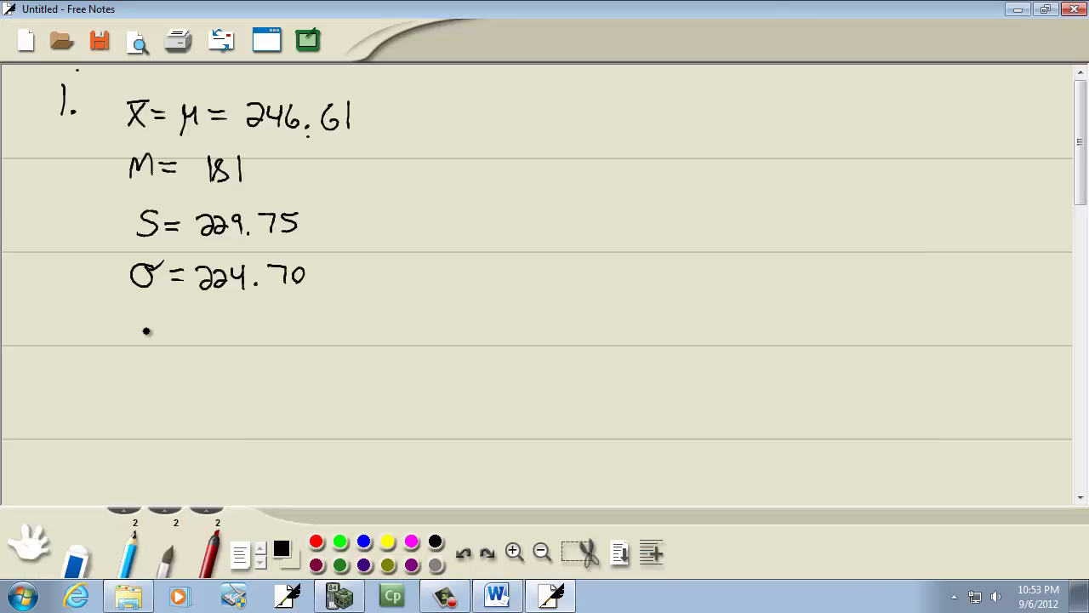
{"action": "mouse_move", "coordinate": [158, 319]}
{"action": "left_mouse_down"}
{"action": "mouse_move", "coordinate": [139, 320]}
{"action": "mouse_move", "coordinate": [135, 345]}
{"action": "mouse_move", "coordinate": [192, 329]}
{"action": "left_mouse_up"}
{"action": "left_click_drag", "start_coordinate": [178, 337], "coordinate": [192, 337]}
{"action": "left_click_drag", "start_coordinate": [151, 376], "coordinate": [151, 379]}
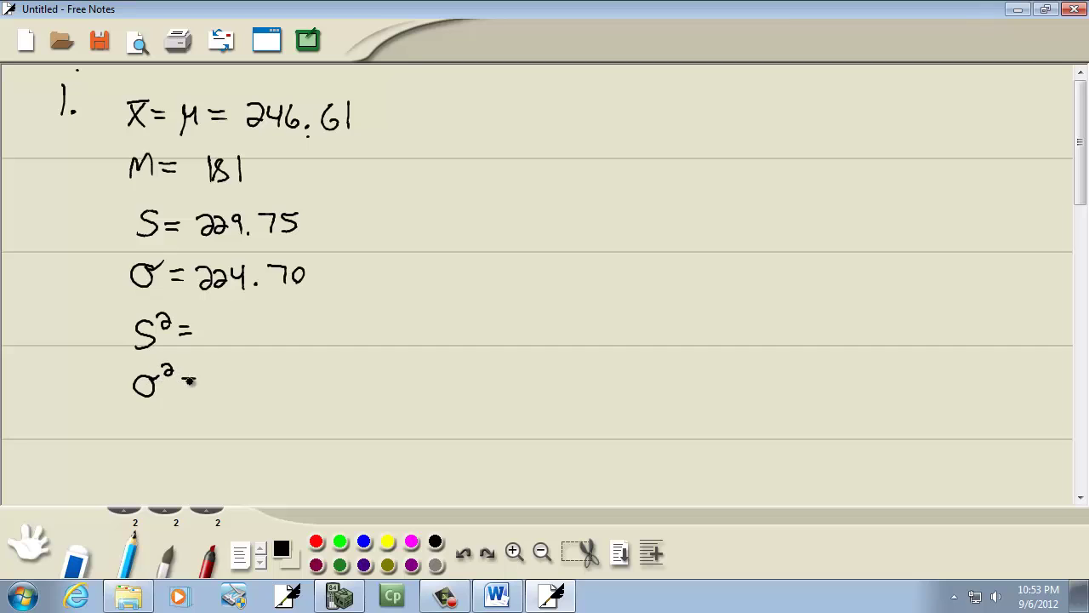
{"action": "key", "text": "alt+Tab"}
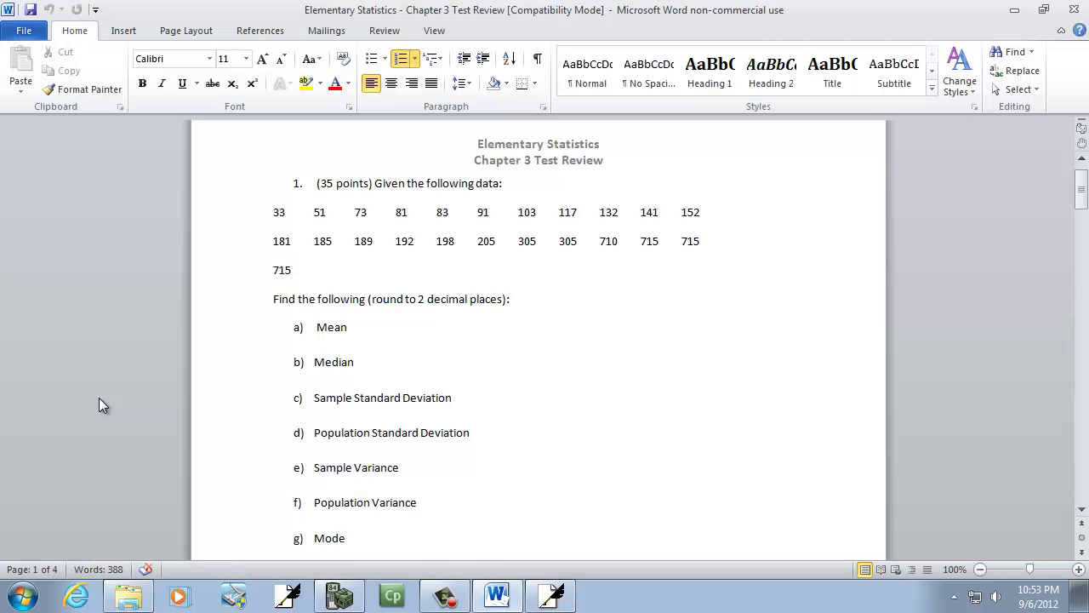
{"action": "key", "text": "alt+Tab"}
{"action": "key", "text": "alt+Tab"}
{"action": "key", "text": "alt+Tab"}
{"action": "key", "text": "alt+Tab"}
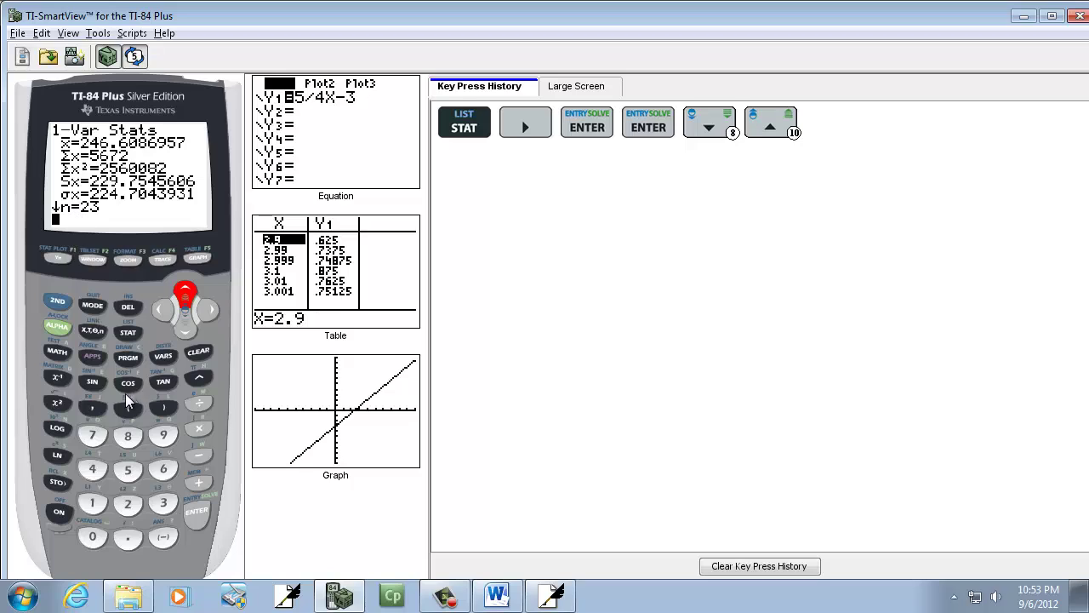
Compute Sx² from the VARS statistics menu, giving 52787.1581
{"action": "left_click", "coordinate": [162, 356]}
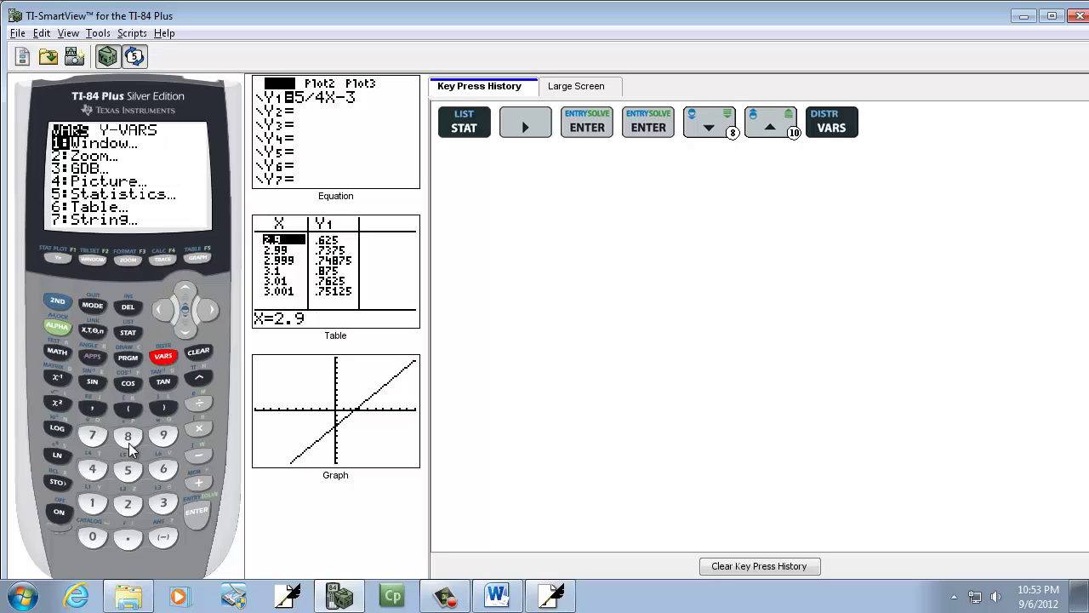
{"action": "left_click", "coordinate": [129, 470]}
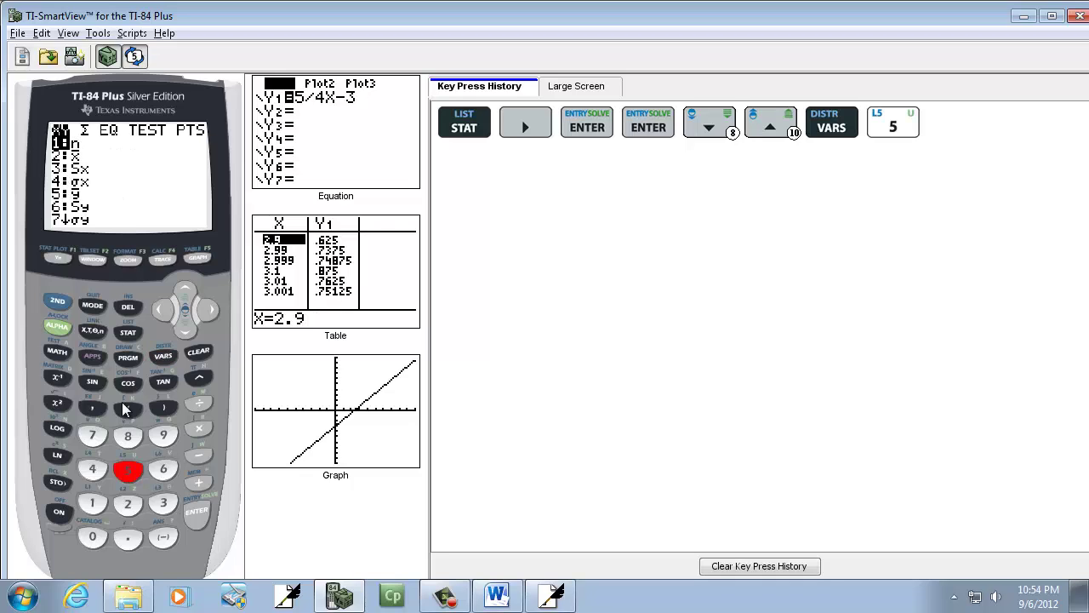
{"action": "left_click", "coordinate": [165, 504]}
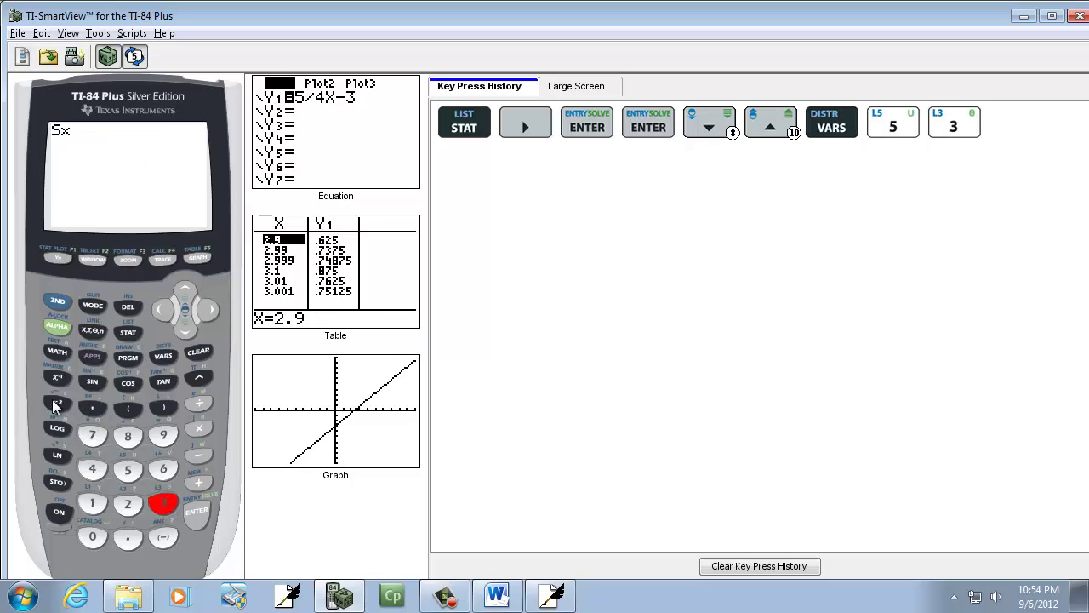
{"action": "left_click", "coordinate": [56, 404]}
{"action": "left_click", "coordinate": [201, 521]}
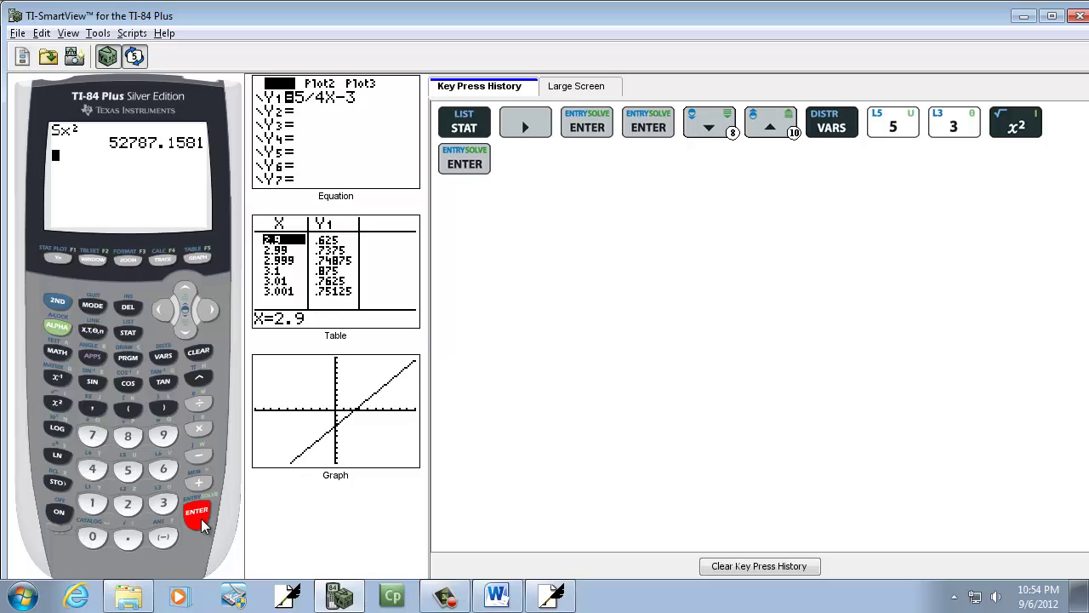
Handwrite 52787.16 after S² = in the notes
{"action": "key", "text": "alt+Tab"}
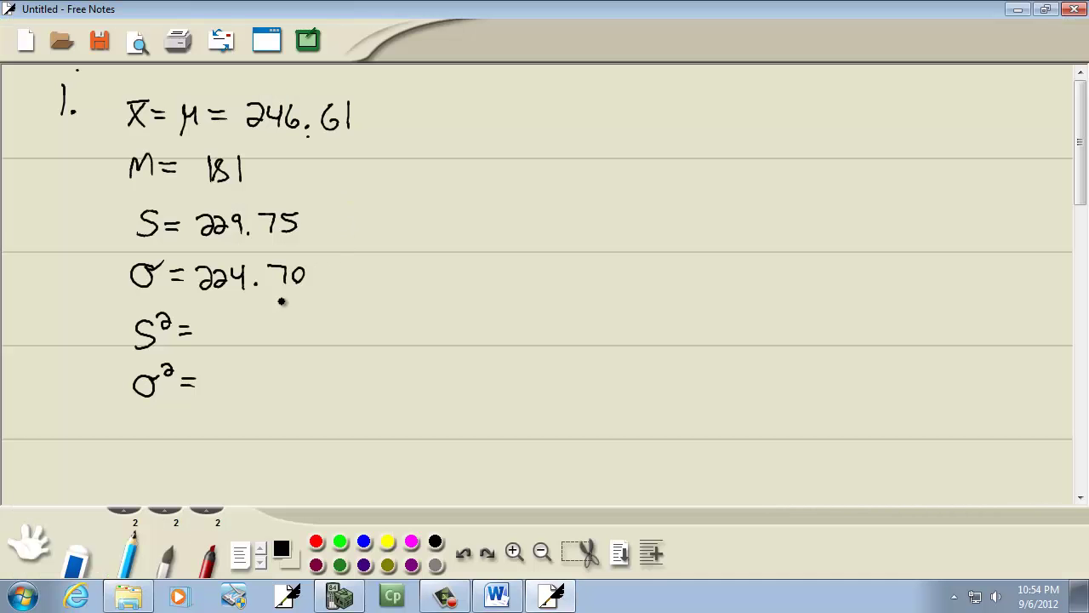
{"action": "mouse_move", "coordinate": [237, 316]}
{"action": "left_mouse_down"}
{"action": "mouse_move", "coordinate": [218, 321]}
{"action": "mouse_move", "coordinate": [223, 342]}
{"action": "mouse_move", "coordinate": [263, 342]}
{"action": "mouse_move", "coordinate": [290, 326]}
{"action": "mouse_move", "coordinate": [310, 341]}
{"action": "left_mouse_up"}
{"action": "key", "text": "alt+Tab"}
{"action": "key", "text": "alt+Tab"}
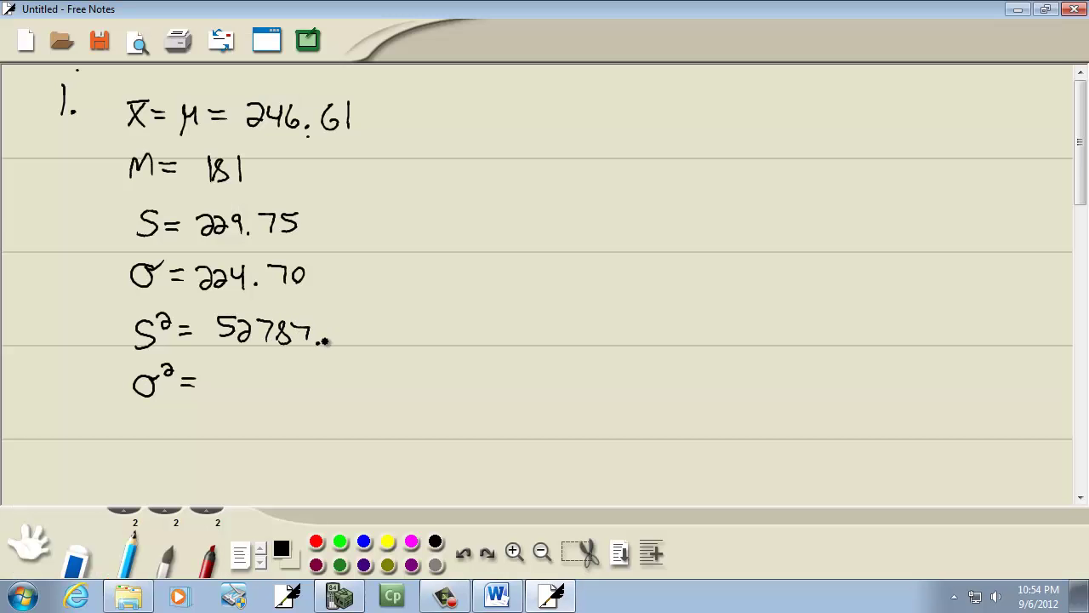
{"action": "key", "text": "alt+Tab"}
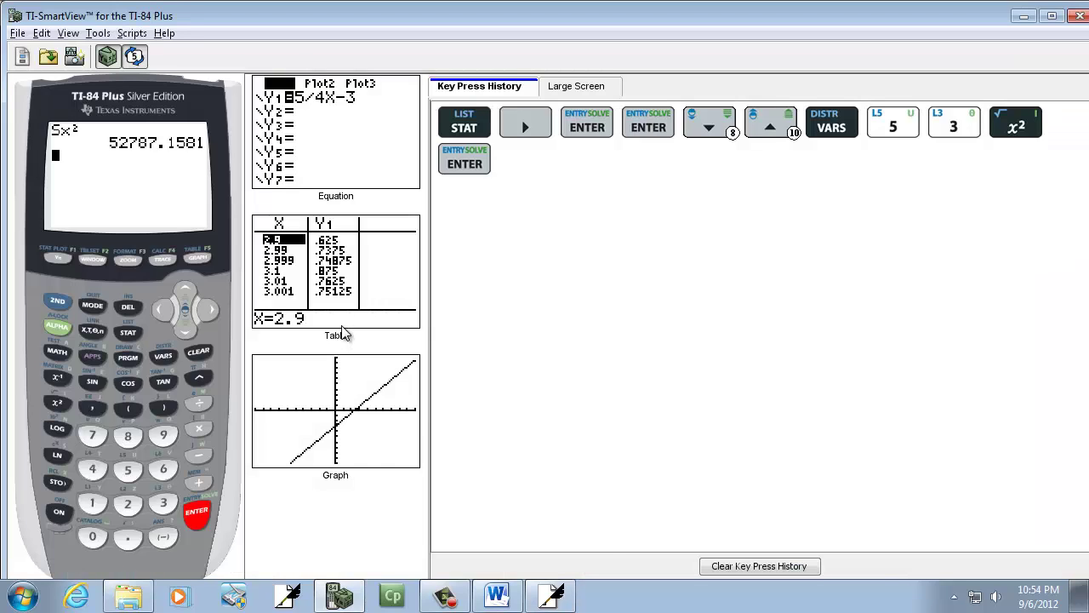
{"action": "key", "text": "alt+Tab"}
{"action": "left_click", "coordinate": [330, 340]}
{"action": "mouse_move", "coordinate": [336, 323]}
{"action": "left_mouse_down"}
{"action": "mouse_move", "coordinate": [335, 342]}
{"action": "mouse_move", "coordinate": [349, 339]}
{"action": "left_mouse_up"}
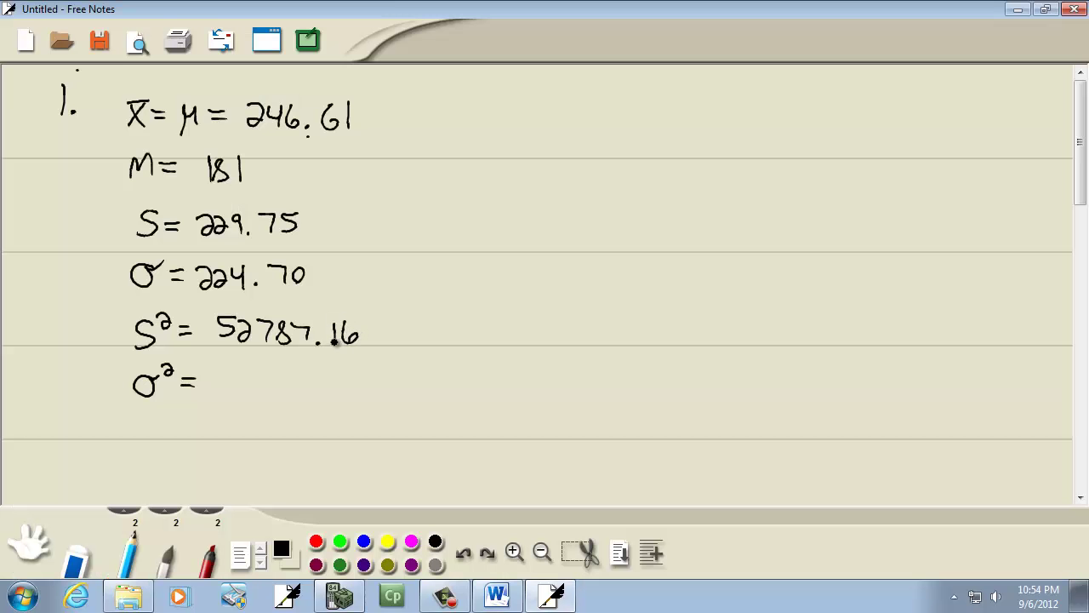
{"action": "key", "text": "alt+Tab"}
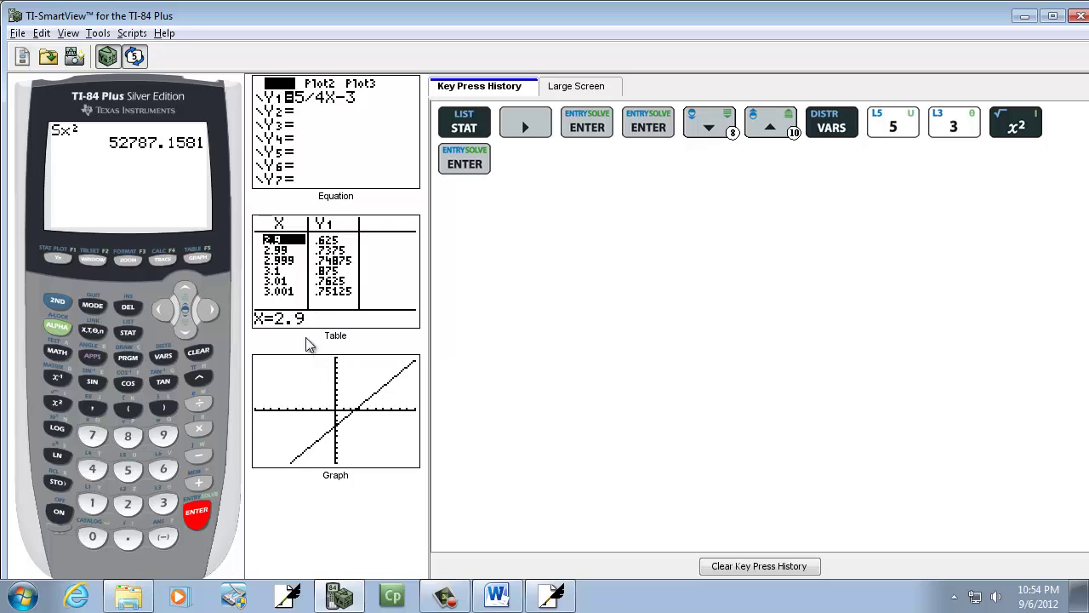
Compute σx² from the VARS statistics menu, giving 50492.06427
{"action": "left_click", "coordinate": [161, 358]}
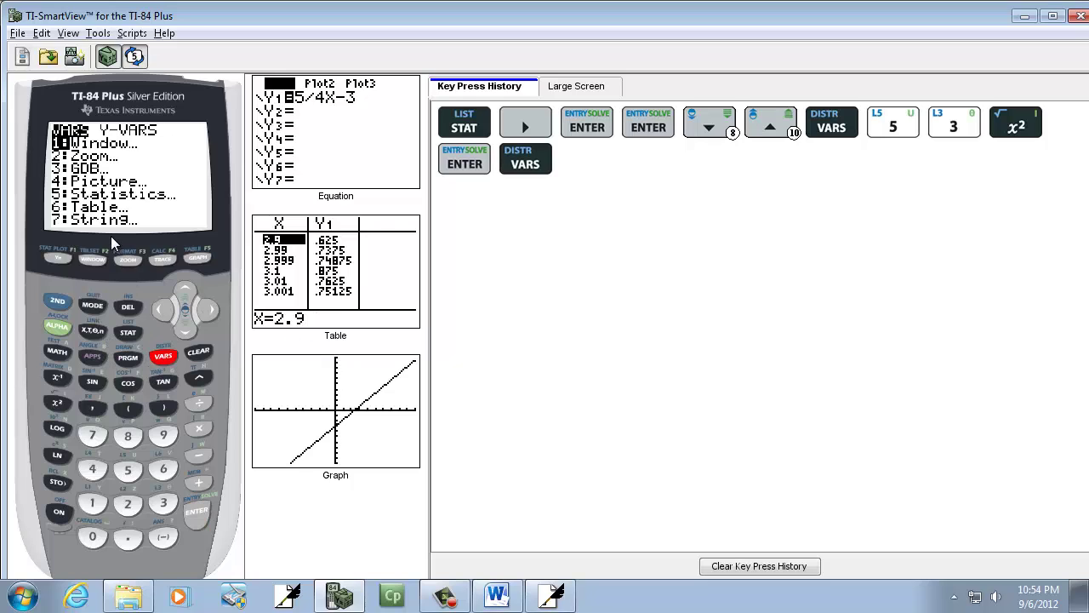
{"action": "left_click", "coordinate": [130, 469]}
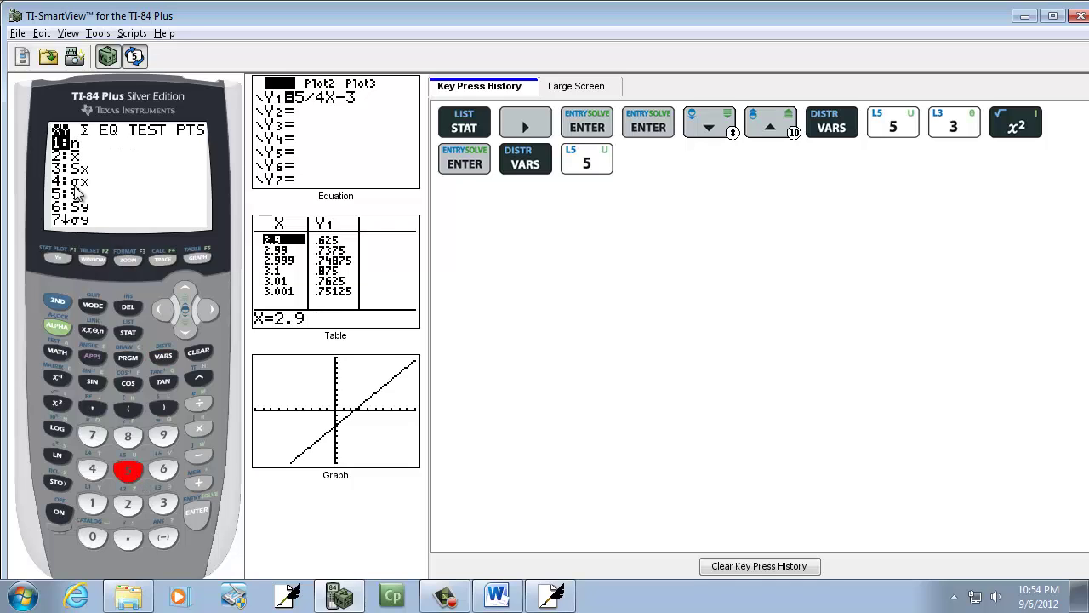
{"action": "left_click", "coordinate": [97, 471]}
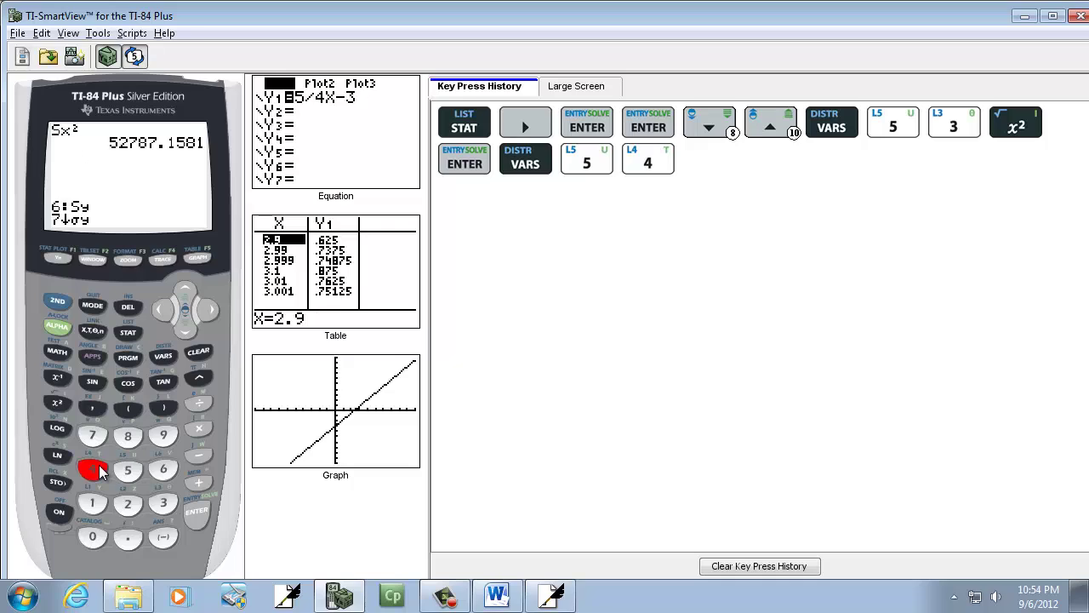
{"action": "left_click", "coordinate": [57, 403]}
{"action": "left_click", "coordinate": [204, 515]}
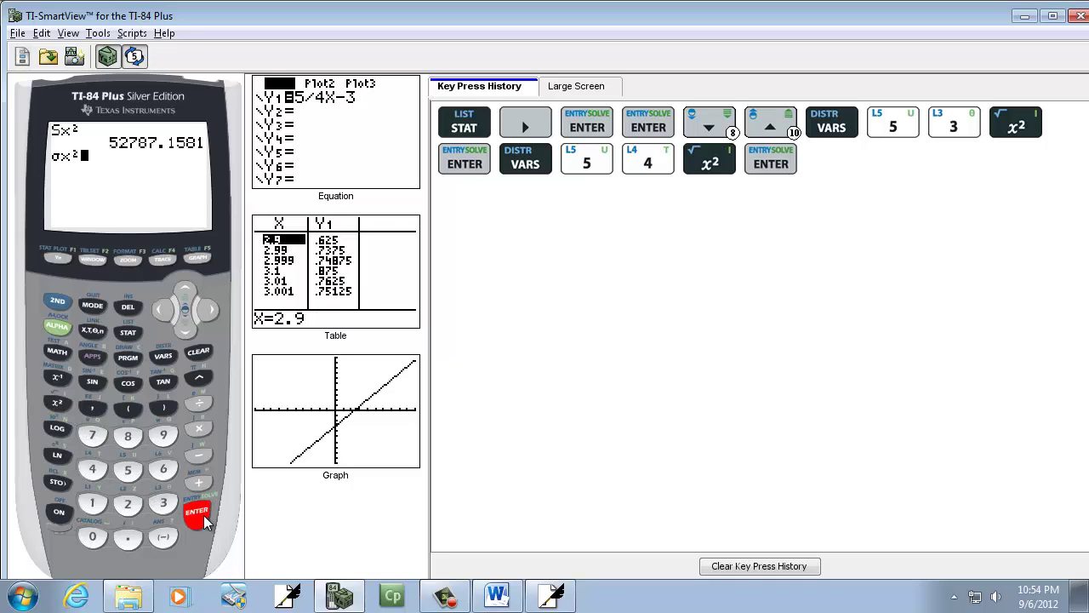
Begin writing 50. after σ² = in the notes
{"action": "key", "text": "alt+Tab"}
{"action": "mouse_move", "coordinate": [234, 371]}
{"action": "left_mouse_down"}
{"action": "mouse_move", "coordinate": [223, 397]}
{"action": "mouse_move", "coordinate": [245, 376]}
{"action": "mouse_move", "coordinate": [270, 393]}
{"action": "mouse_move", "coordinate": [310, 394]}
{"action": "left_mouse_up"}
{"action": "left_click", "coordinate": [273, 380]}
{"action": "key", "text": "alt+Tab"}
{"action": "key", "text": "alt+Tab"}
{"action": "key", "text": "alt+Tab"}
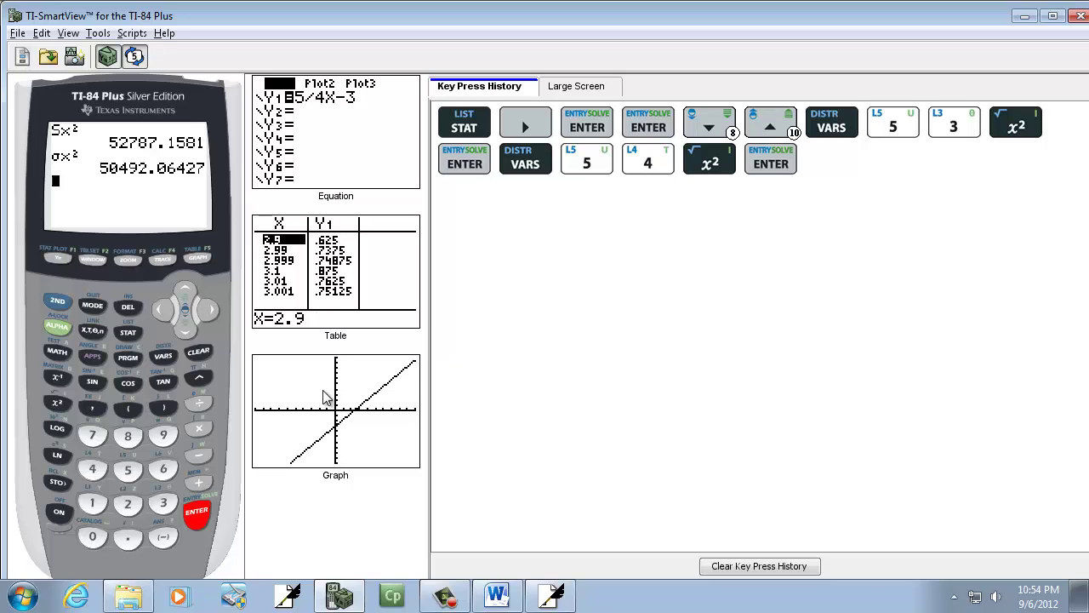
Finish the population variance as σ² = 50492.06 in the notes
{"action": "key", "text": "alt+Tab"}
{"action": "mouse_move", "coordinate": [337, 384]}
{"action": "left_mouse_down"}
{"action": "mouse_move", "coordinate": [330, 396]}
{"action": "mouse_move", "coordinate": [339, 387]}
{"action": "left_mouse_up"}
{"action": "left_click_drag", "start_coordinate": [352, 378], "coordinate": [352, 391]}
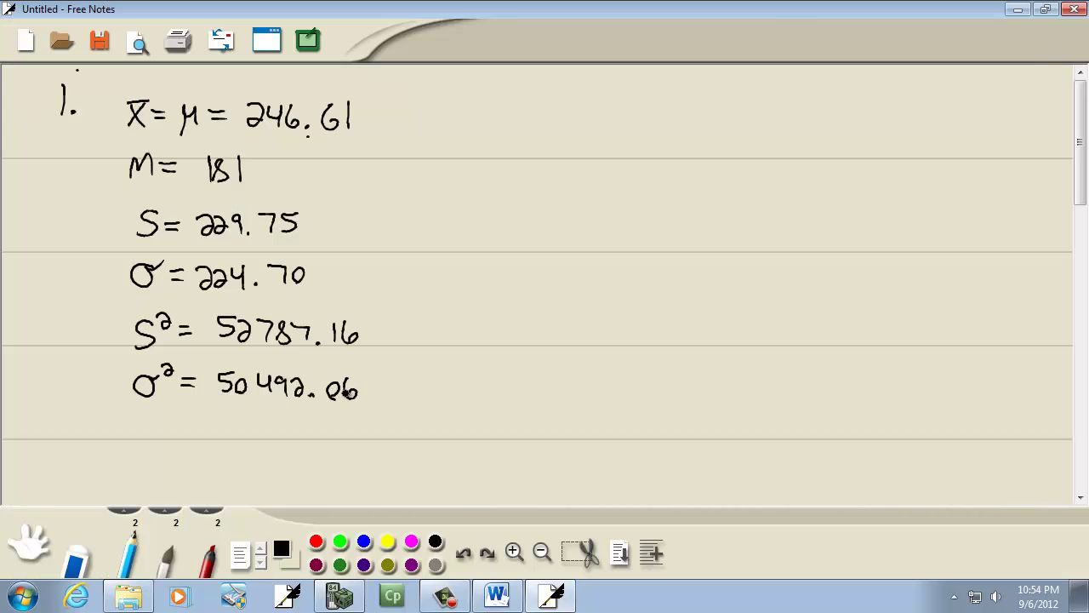
Check the remaining review items, then start a MODE line below σ²
{"action": "key", "text": "alt+Tab"}
{"action": "key", "text": "Tab"}
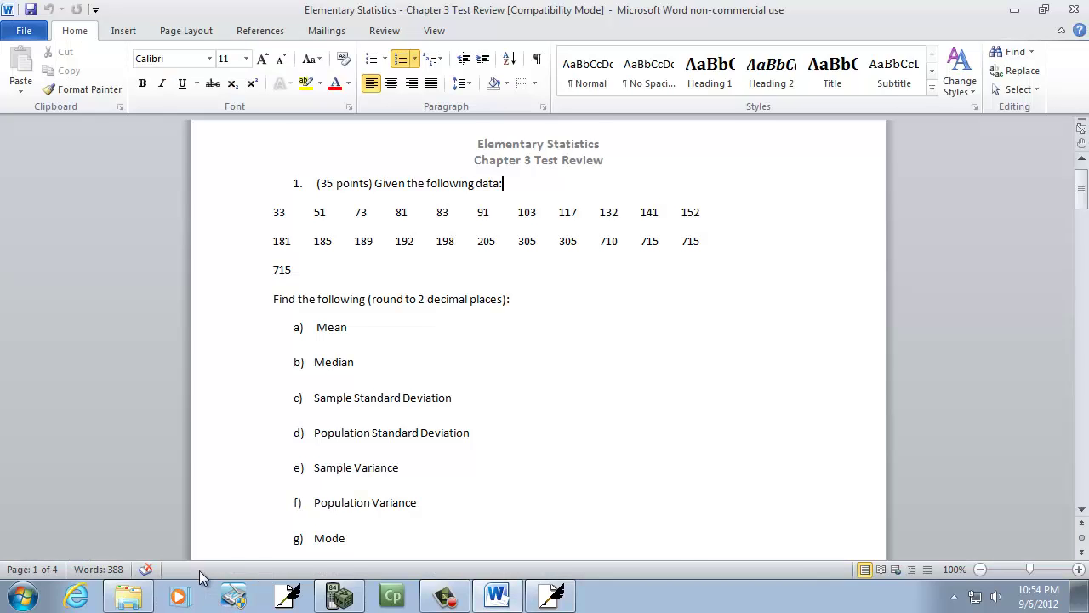
{"action": "scroll", "coordinate": [199, 570], "scroll_direction": "down", "scroll_amount": 1}
{"action": "key", "text": "alt+Tab"}
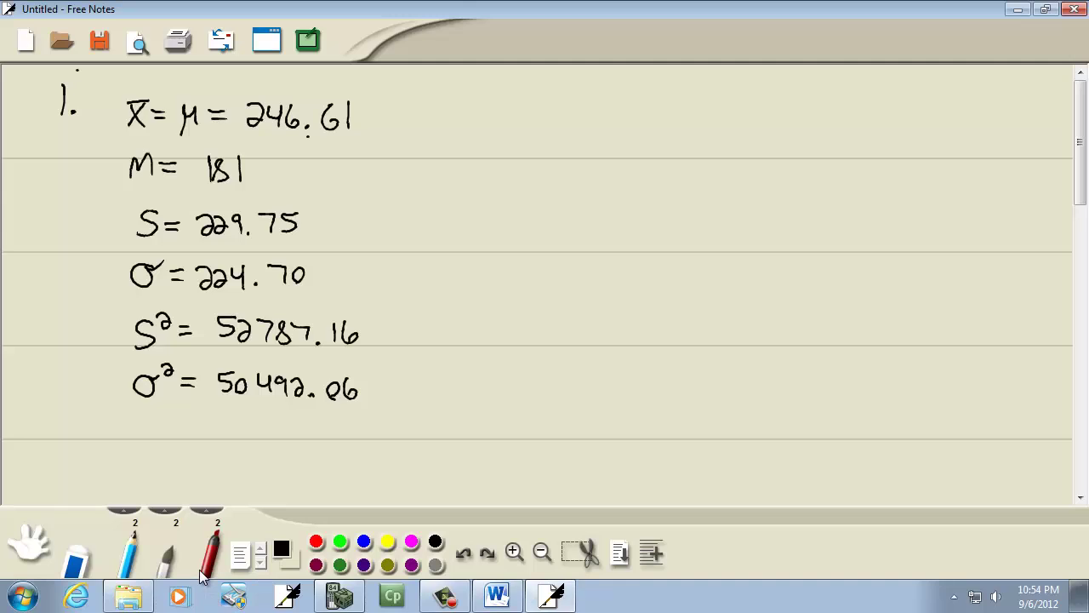
{"action": "mouse_move", "coordinate": [141, 442]}
{"action": "left_mouse_down"}
{"action": "mouse_move", "coordinate": [175, 441]}
{"action": "mouse_move", "coordinate": [182, 428]}
{"action": "mouse_move", "coordinate": [190, 439]}
{"action": "mouse_move", "coordinate": [203, 427]}
{"action": "mouse_move", "coordinate": [208, 442]}
{"action": "mouse_move", "coordinate": [247, 439]}
{"action": "left_mouse_up"}
Complete the mode entry as MODE = 715 in the handwritten notes
{"action": "key", "text": "alt+Tab"}
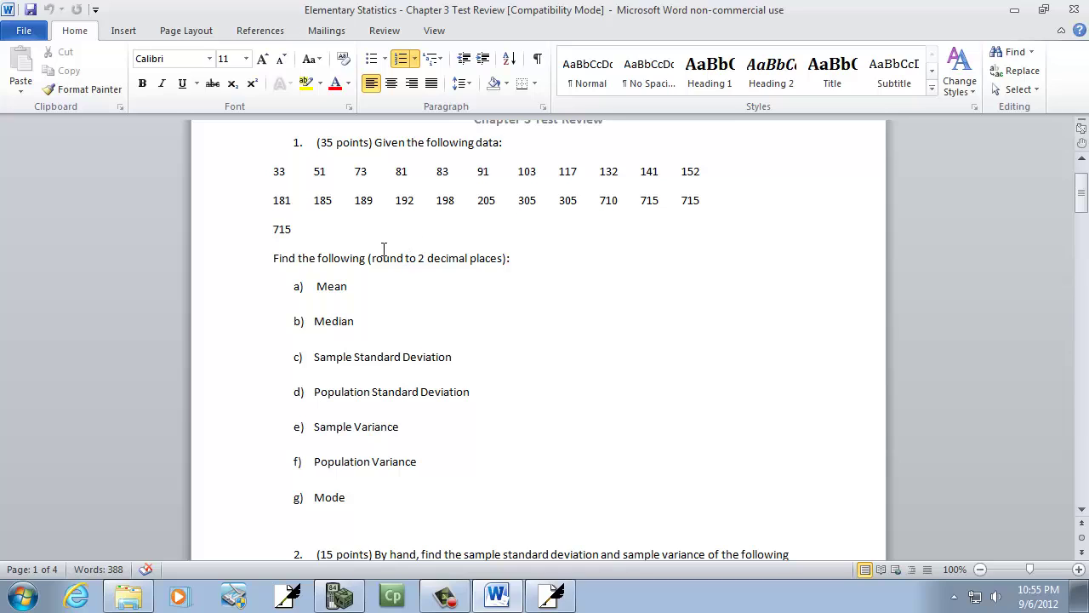
{"action": "key", "text": "alt+Tab"}
{"action": "mouse_move", "coordinate": [255, 432]}
{"action": "left_mouse_down"}
{"action": "mouse_move", "coordinate": [277, 431]}
{"action": "mouse_move", "coordinate": [266, 446]}
{"action": "left_mouse_up"}
{"action": "left_click_drag", "start_coordinate": [280, 428], "coordinate": [290, 451]}
{"action": "left_click_drag", "start_coordinate": [290, 428], "coordinate": [303, 426]}
{"action": "key", "text": "alt+Tab"}
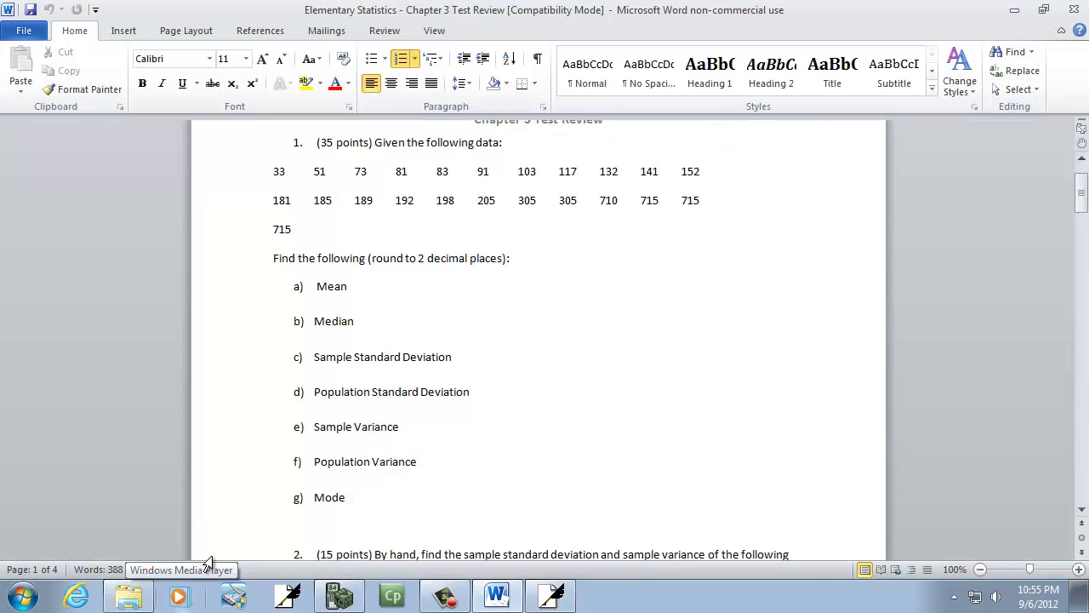